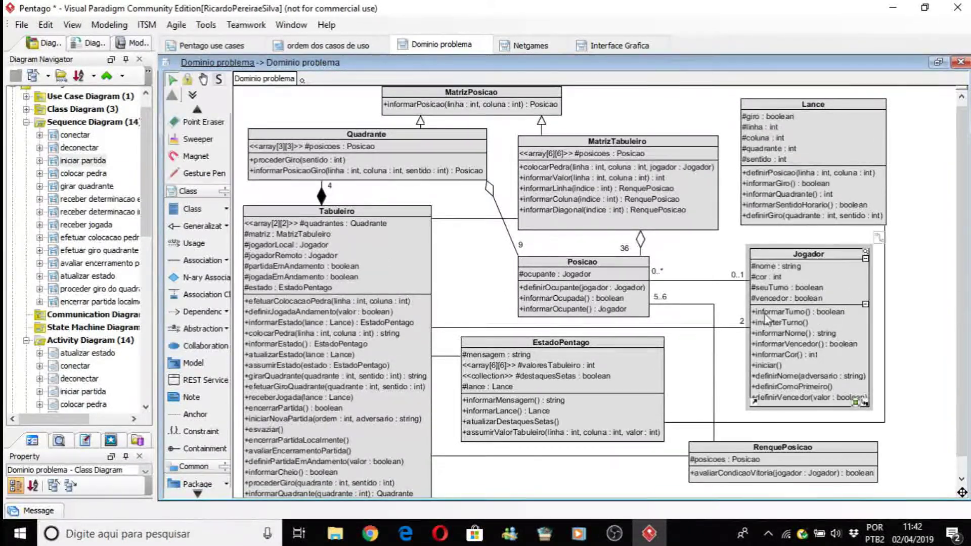
# Start a blank State Machine Diagram as a new sub-diagram of the Jogador class.
pyautogui.click(811, 253)
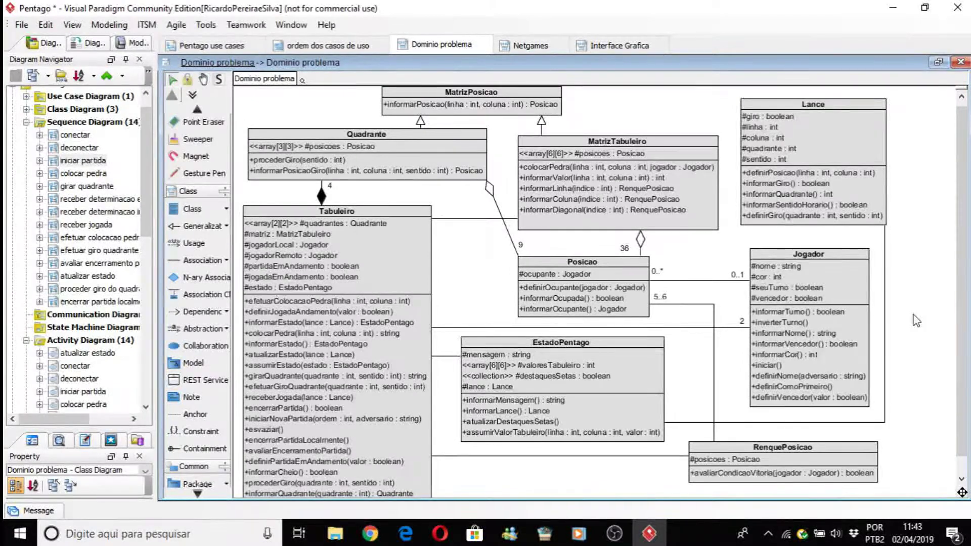
pyautogui.click(847, 278)
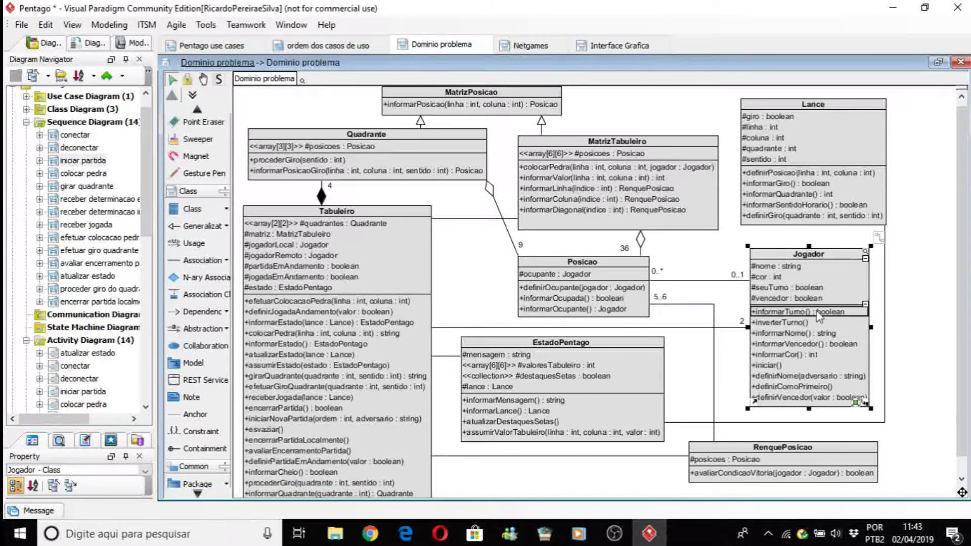
pyautogui.rightClick(843, 286)
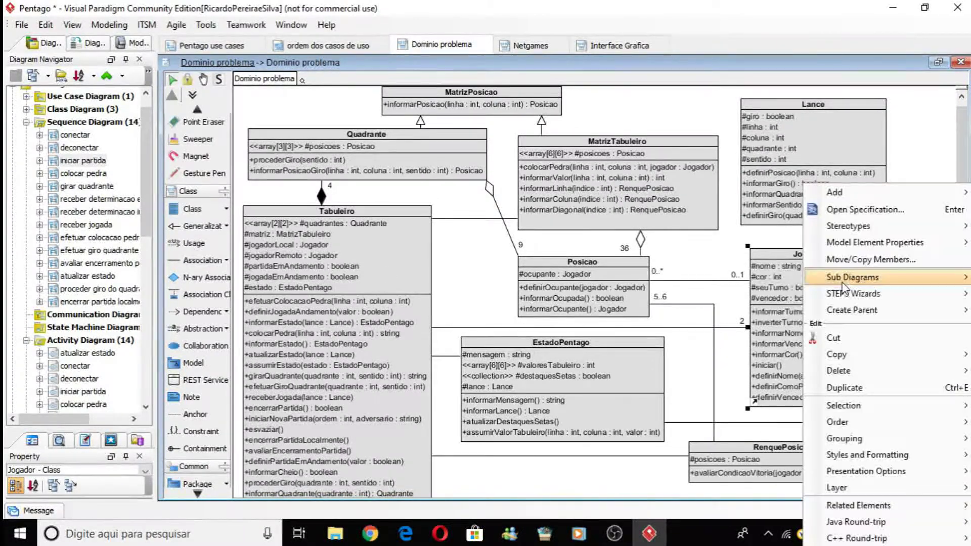
pyautogui.moveTo(841, 282)
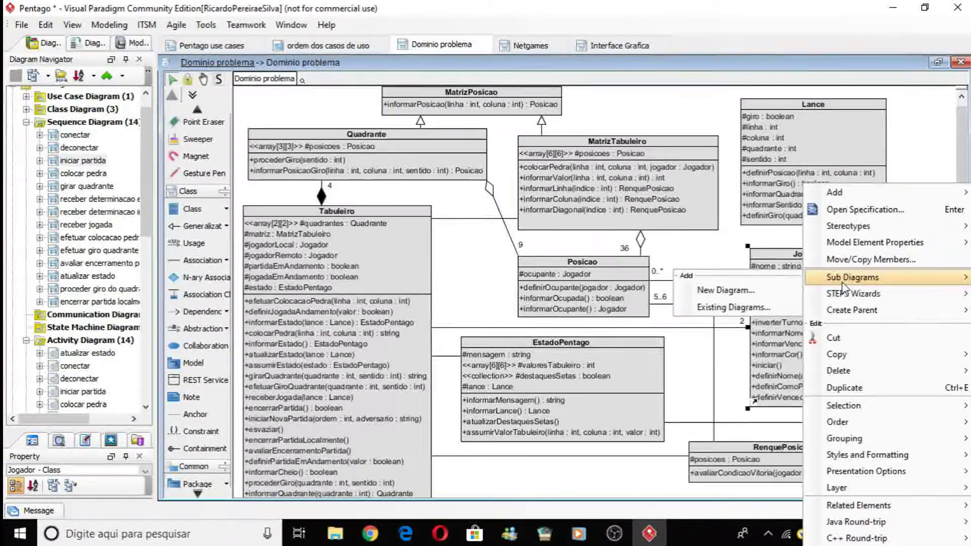
pyautogui.click(739, 293)
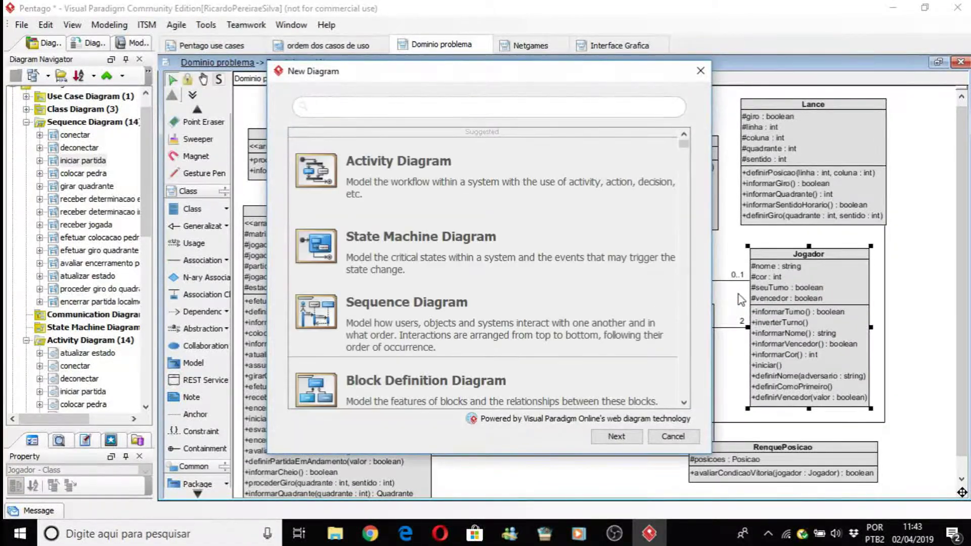
pyautogui.write('st')
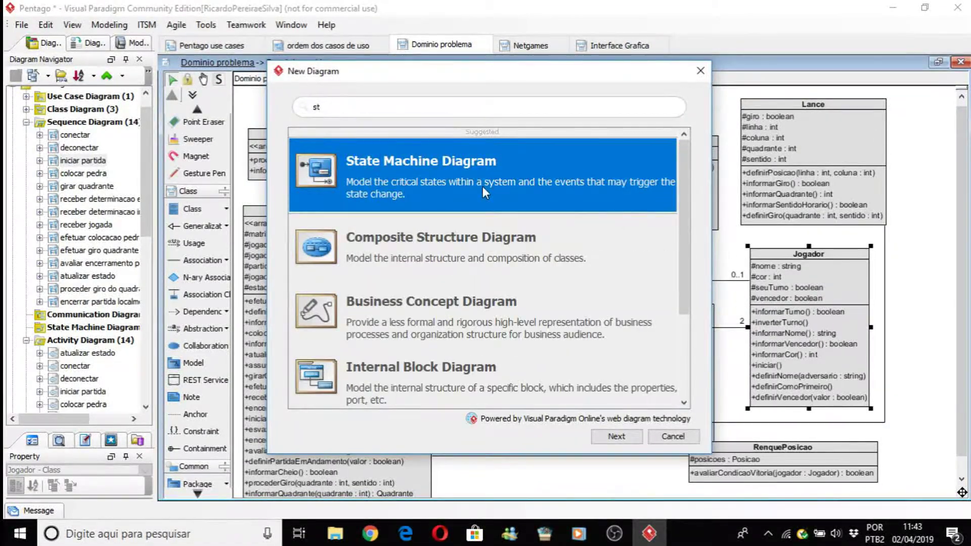
pyautogui.doubleClick(476, 187)
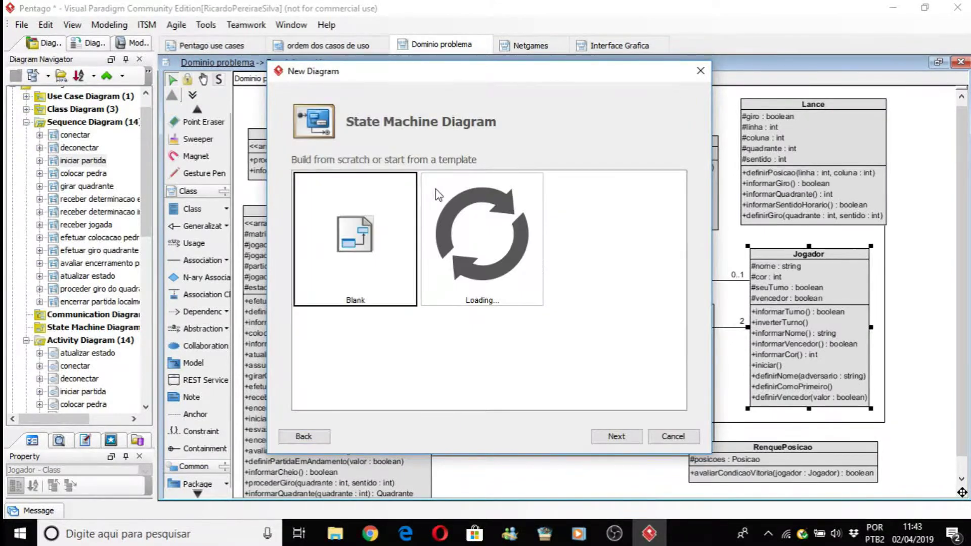
pyautogui.doubleClick(359, 259)
# Name the state machine diagram Jogador and create it.
pyautogui.click(418, 177)
pyautogui.moveTo(418, 177); pyautogui.dragTo(326, 177)
pyautogui.press('BackSpace')
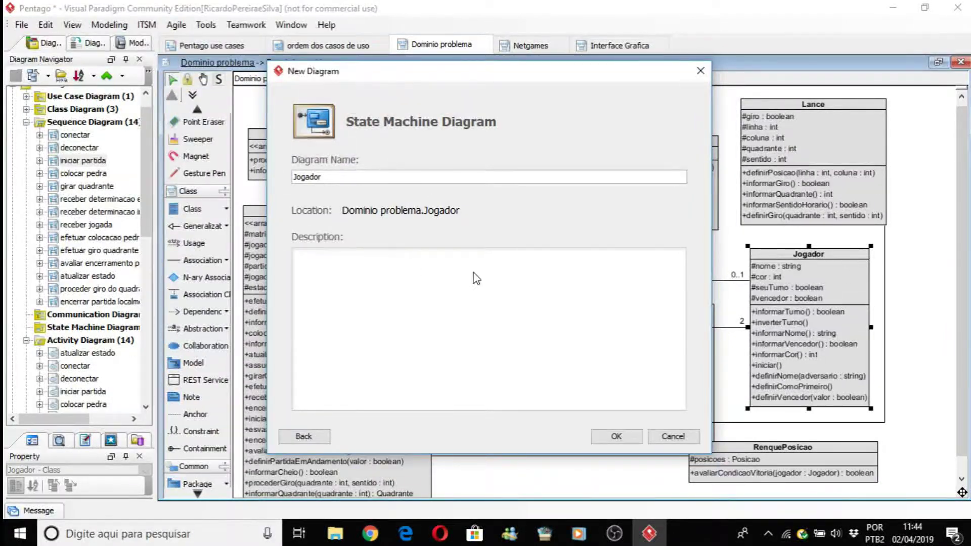
pyautogui.click(616, 438)
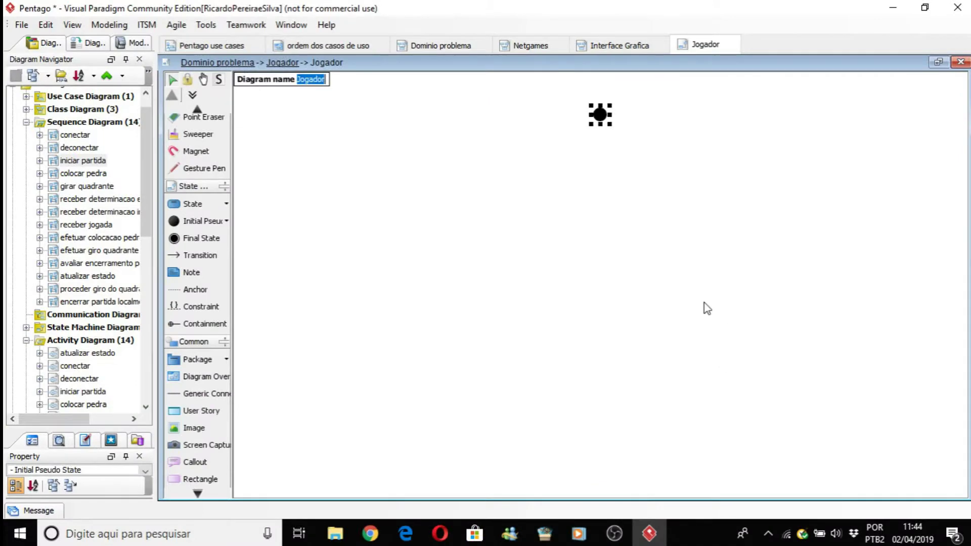
pyautogui.click(546, 293)
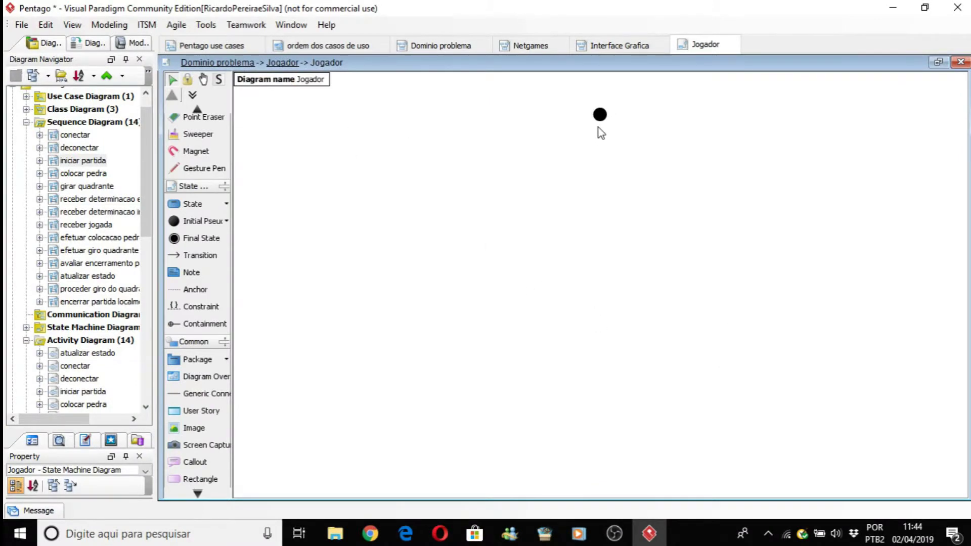
# Move the initial pseudo state further left in the diagram and review the Jogador class in the Dominio problema diagram.
pyautogui.moveTo(599, 115); pyautogui.dragTo(436, 113)
pyautogui.click(453, 153)
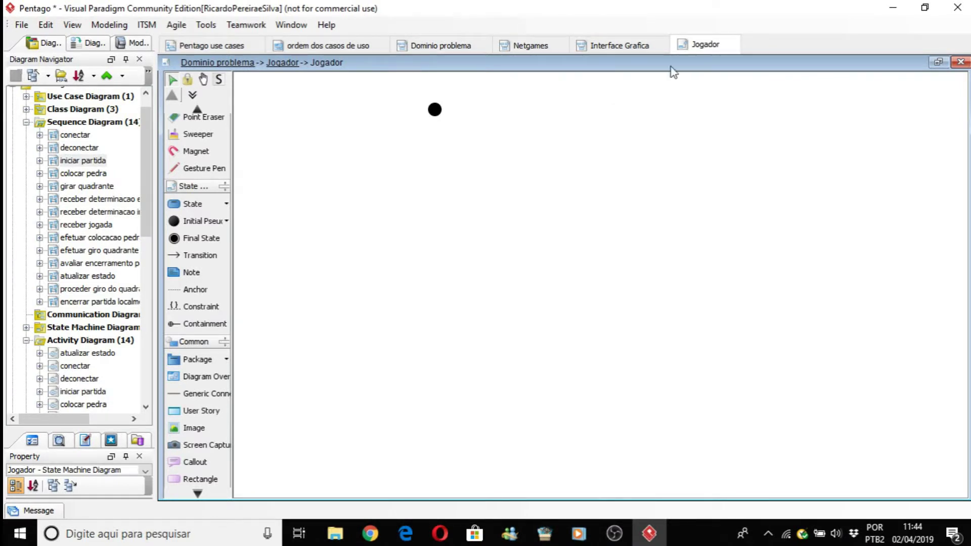
pyautogui.click(452, 45)
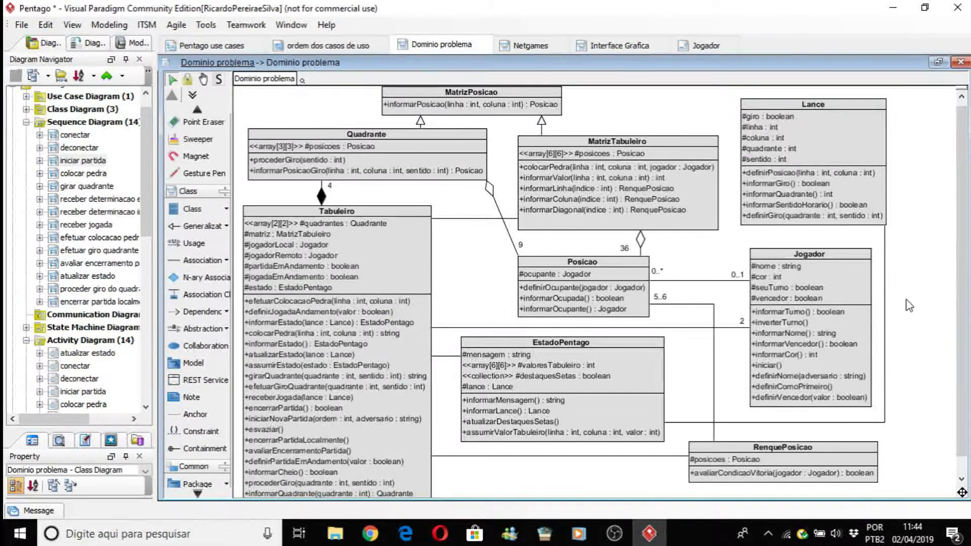
pyautogui.click(715, 47)
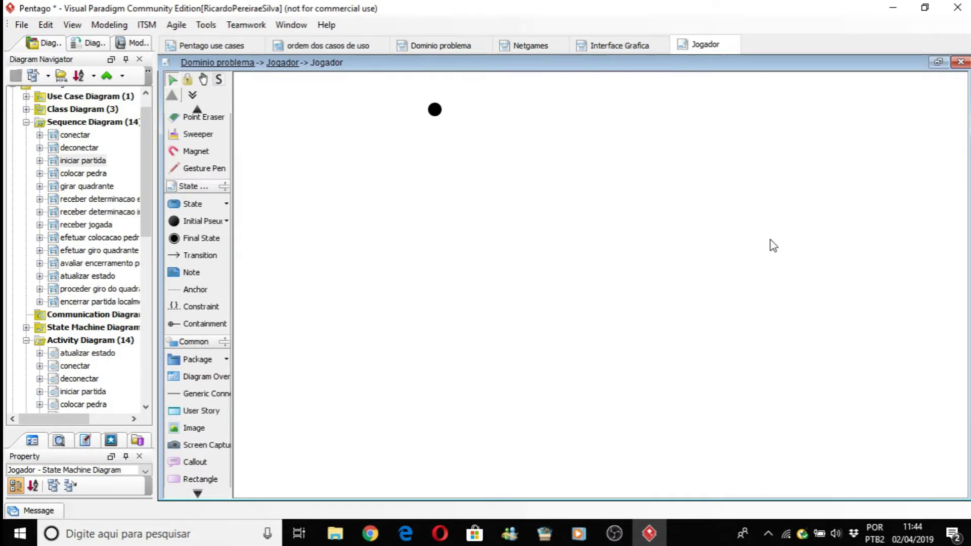
pyautogui.click(193, 204)
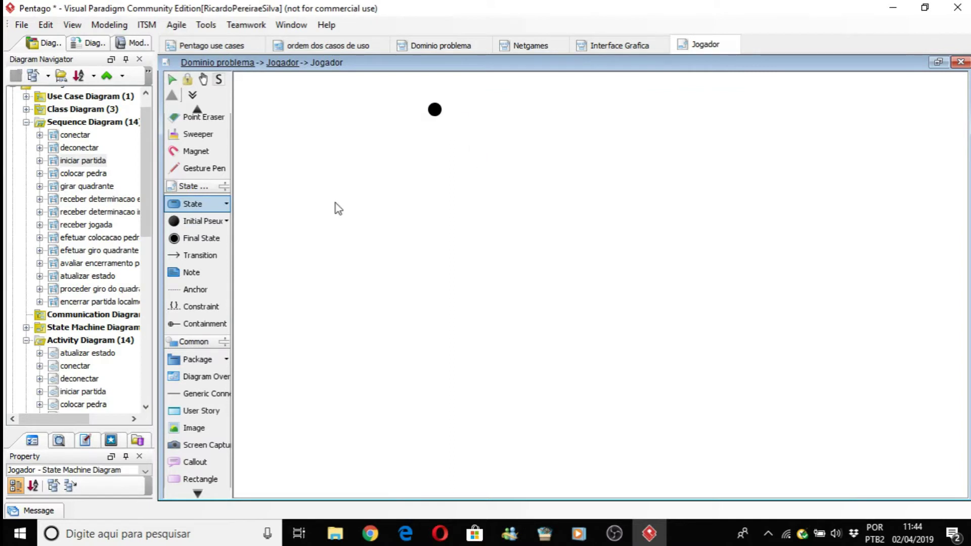
pyautogui.click(319, 247)
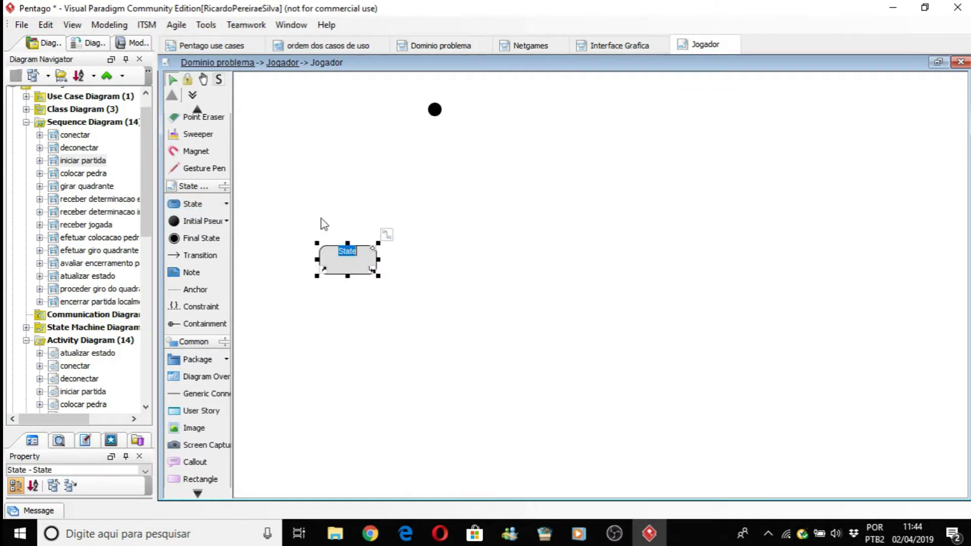
pyautogui.click(410, 264)
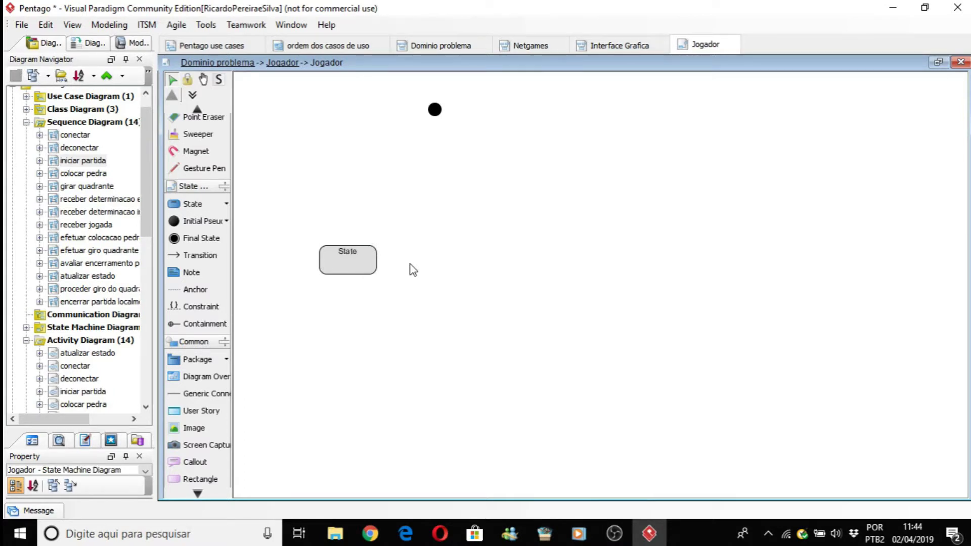
pyautogui.hotkey('ctrl', 'z')
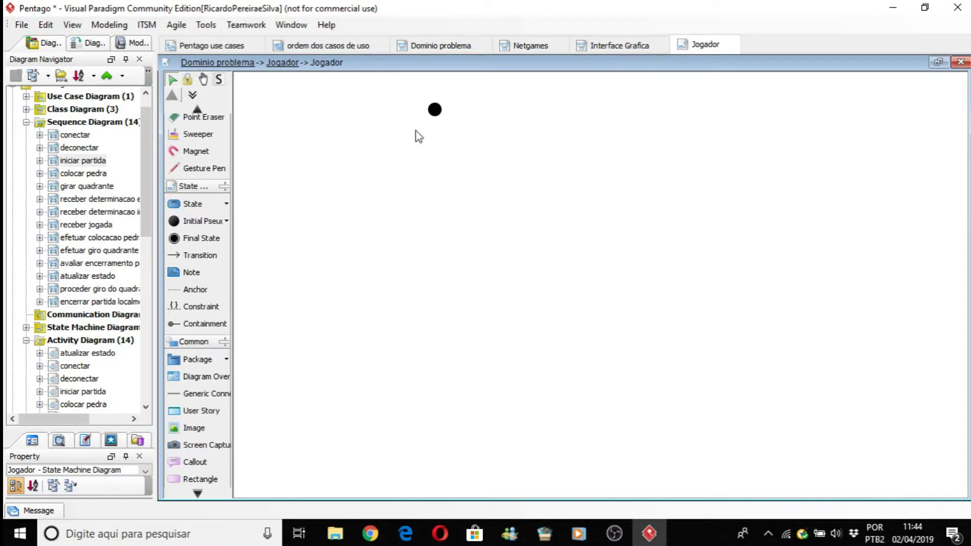
pyautogui.click(427, 98)
pyautogui.moveTo(456, 96); pyautogui.dragTo(376, 206)
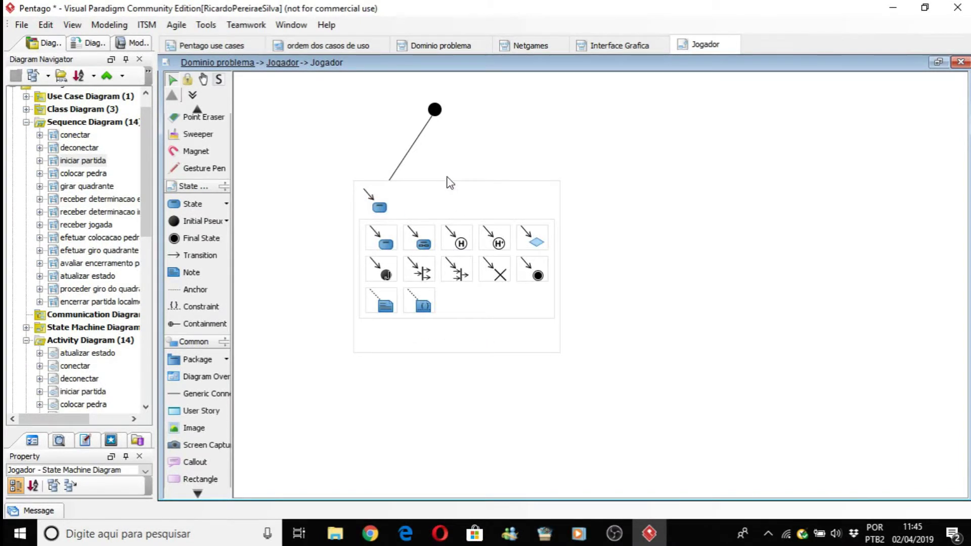
pyautogui.click(470, 149)
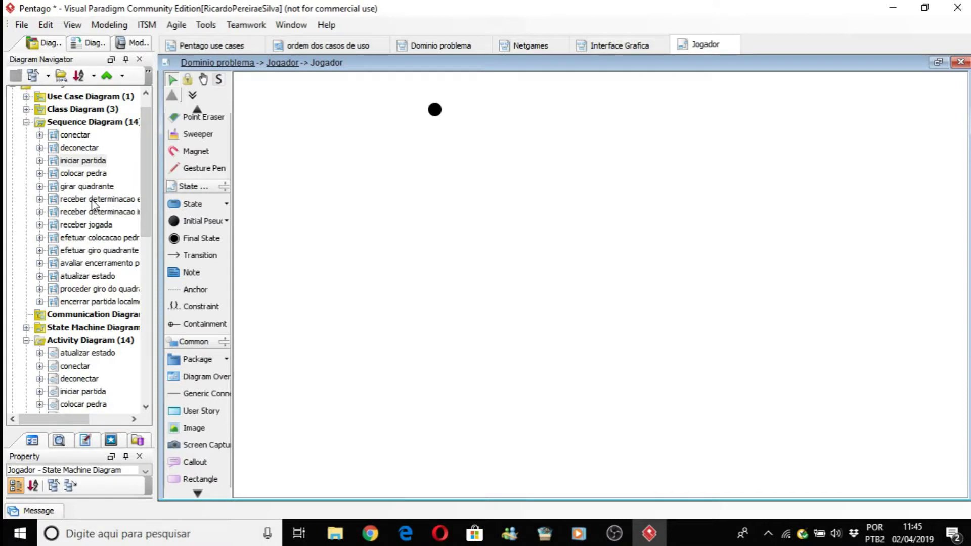
# Open the "receber determinacao inicio" sequence diagram and examine how the local and remote Jogador objects are created and initialised.
pyautogui.moveTo(94, 203)
pyautogui.click(78, 212)
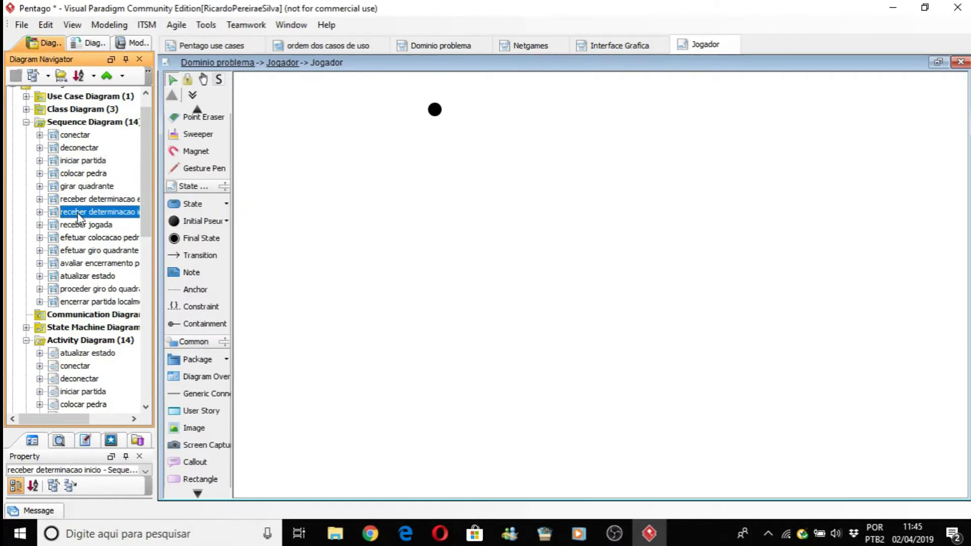
pyautogui.doubleClick(78, 212)
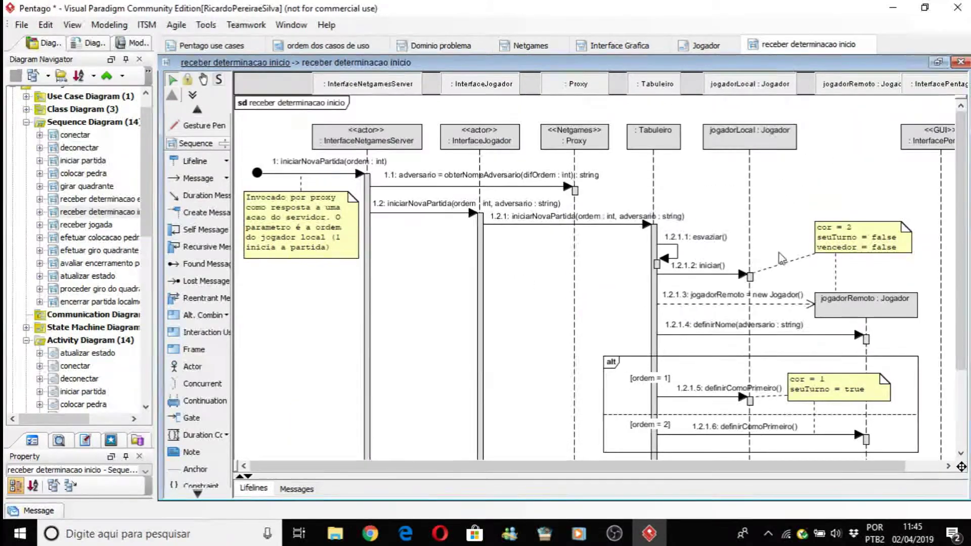
pyautogui.click(865, 313)
pyautogui.scroll(-3, 862, 309)
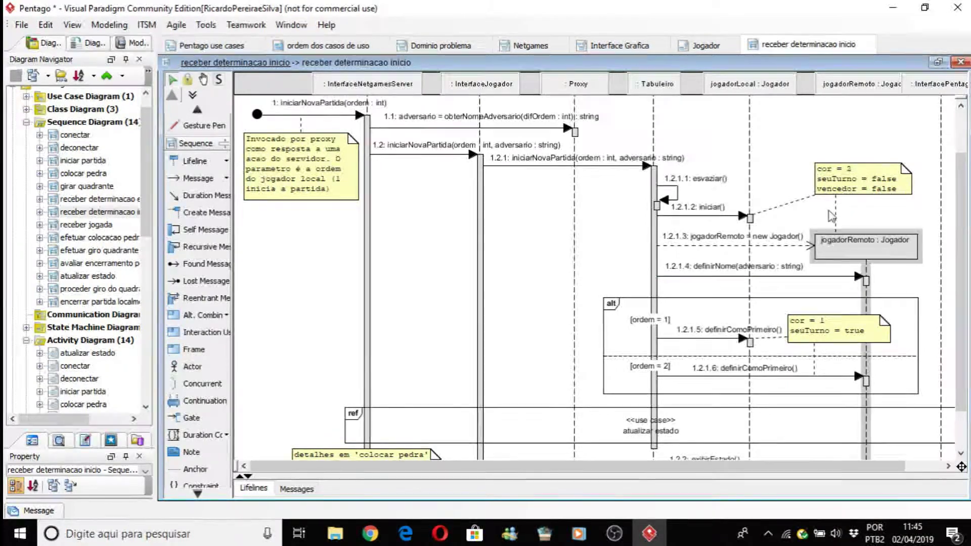
pyautogui.click(864, 282)
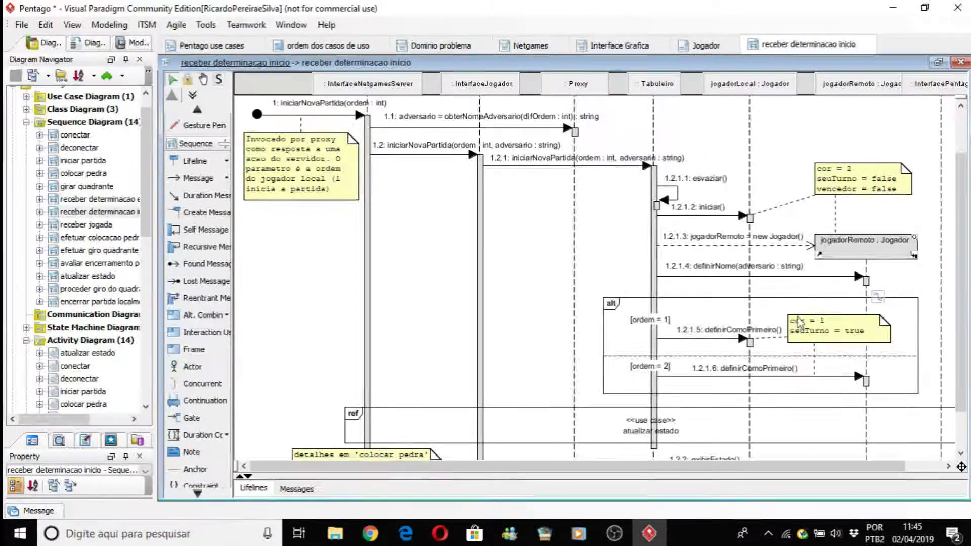
pyautogui.click(816, 353)
pyautogui.click(819, 353)
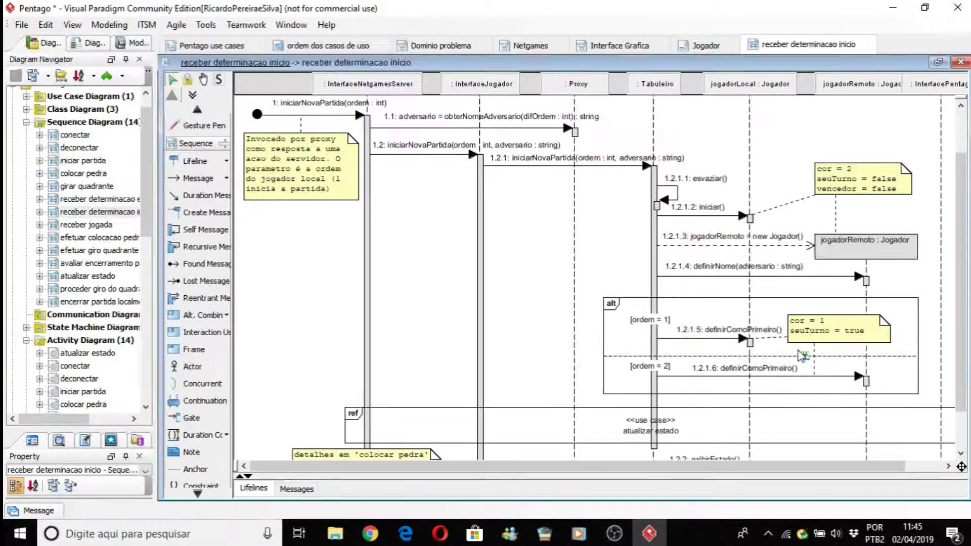
# In the Jogador state machine diagram, add a state named "instanciado" with a transition from the initial pseudo state, placed to its lower left.
pyautogui.click(708, 47)
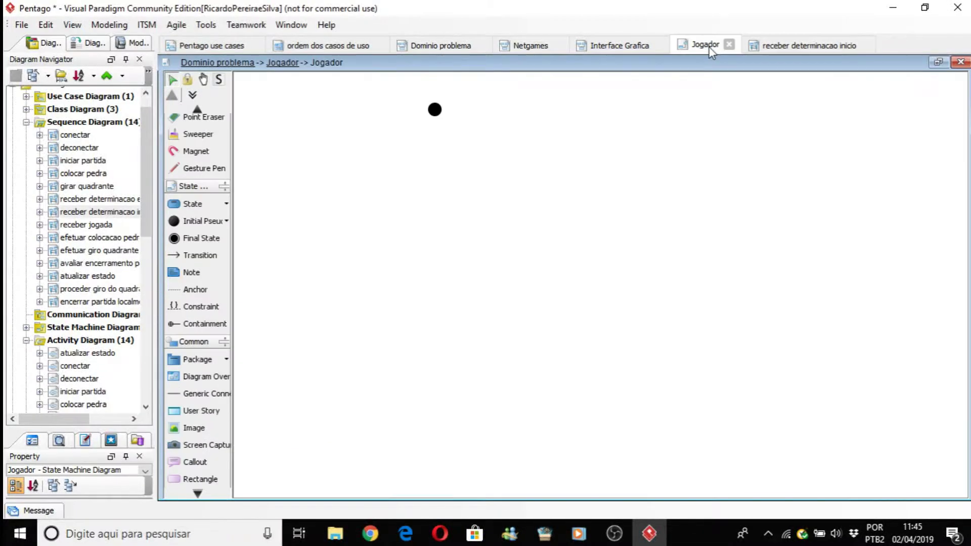
pyautogui.click(436, 112)
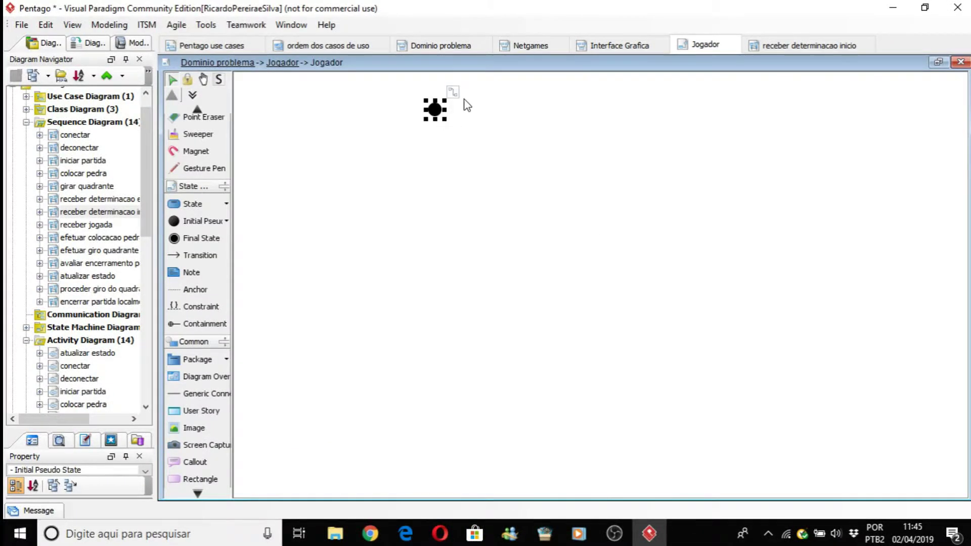
pyautogui.moveTo(455, 96); pyautogui.dragTo(389, 211)
pyautogui.click(390, 212)
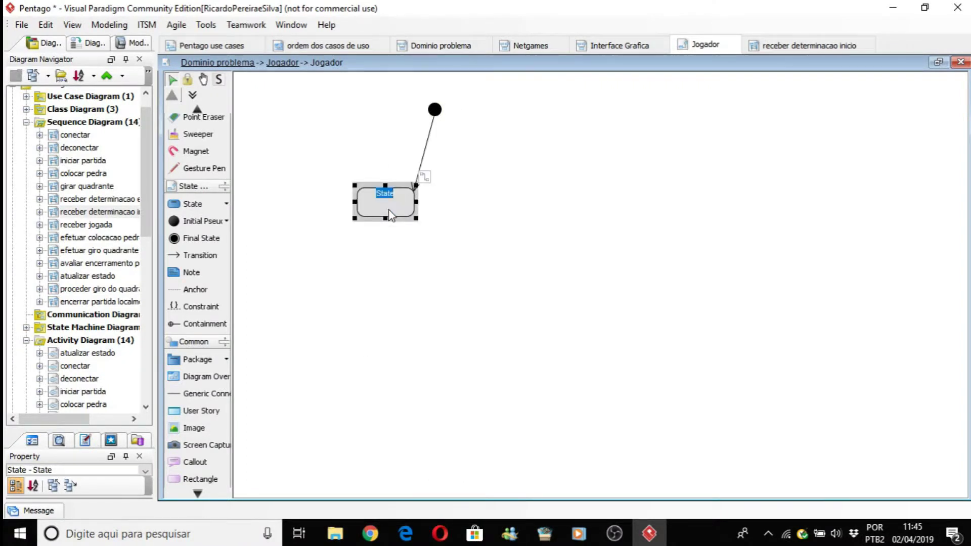
pyautogui.press('BackSpace')
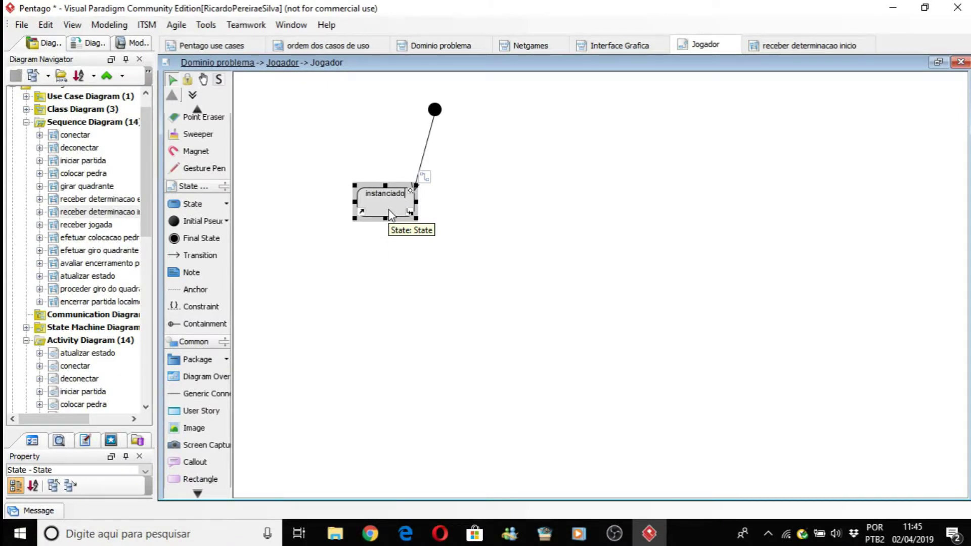
pyautogui.click(535, 236)
pyautogui.moveTo(415, 210); pyautogui.dragTo(384, 178)
pyautogui.click(398, 263)
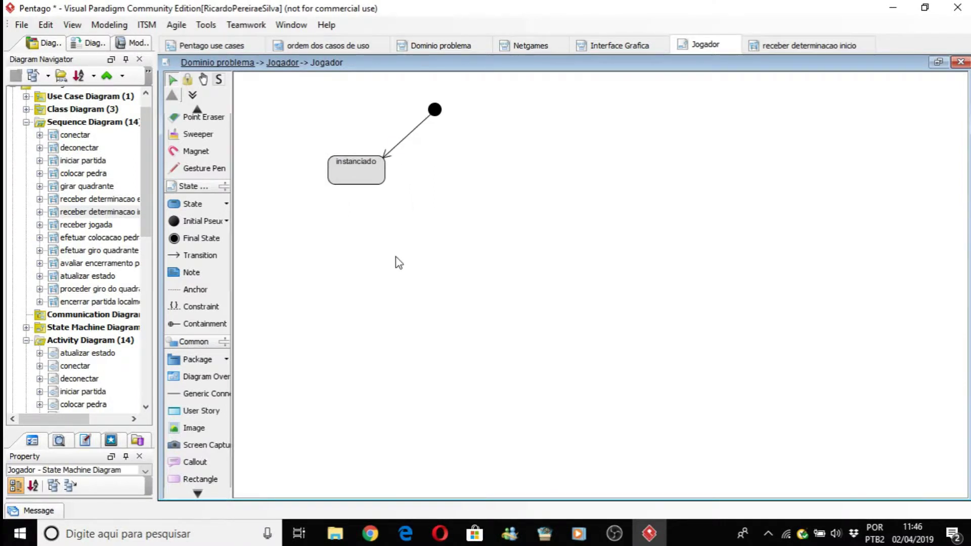
# Add a state named "desabilitado" below "instanciado", with a transition from "instanciado" to it.
pyautogui.click(360, 180)
pyautogui.moveTo(394, 145); pyautogui.dragTo(357, 246)
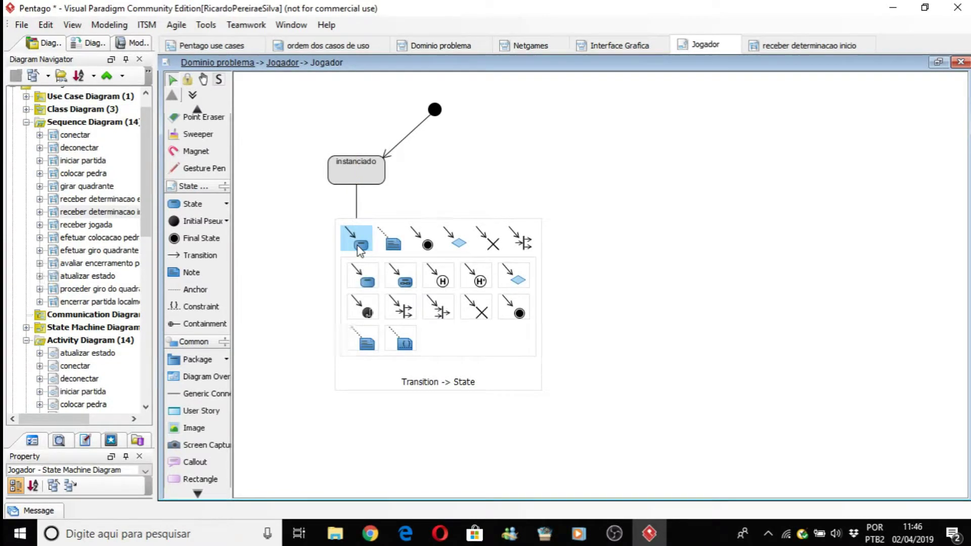
pyautogui.click(359, 248)
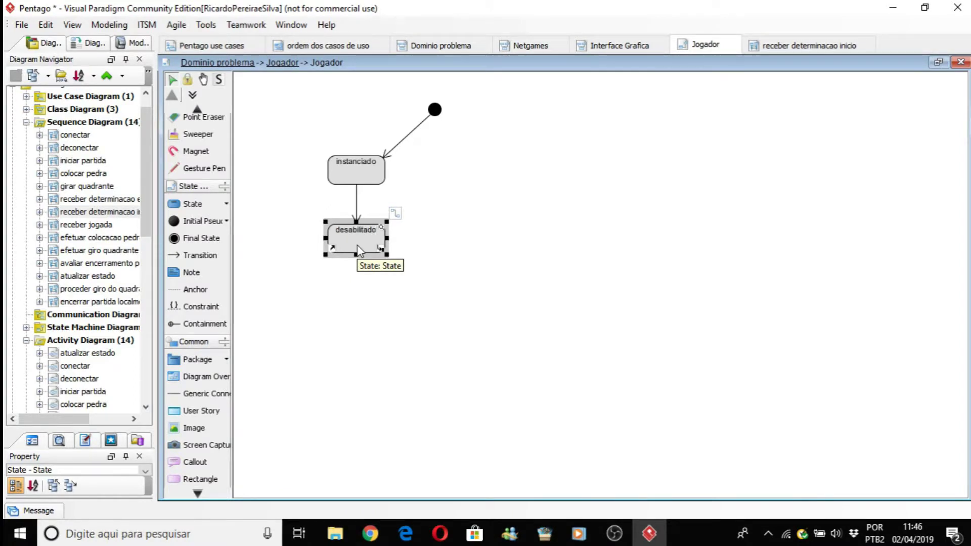
pyautogui.click(380, 307)
pyautogui.moveTo(361, 252); pyautogui.dragTo(360, 271)
pyautogui.click(388, 337)
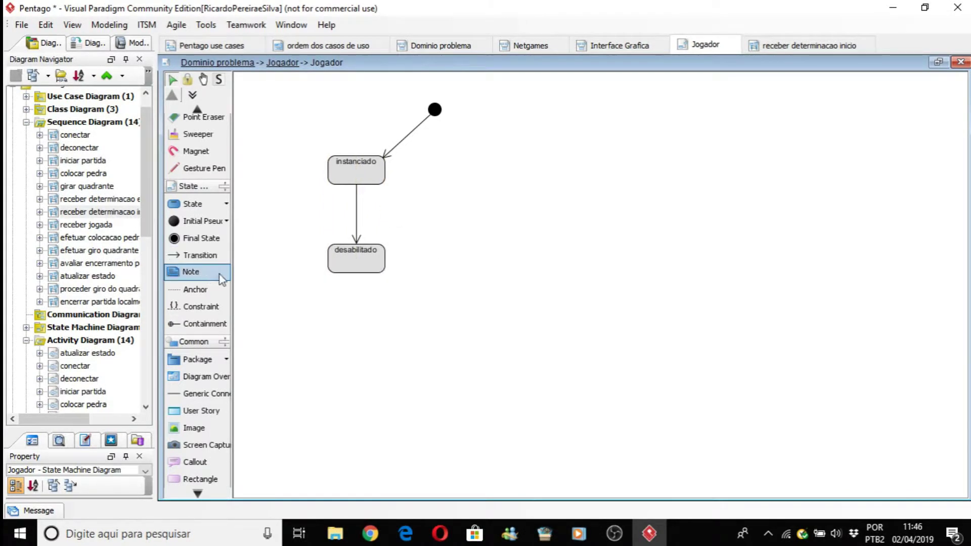
# Add a state named "habilitado" to the right of "desabilitado", with a transition from "desabilitado" to it.
pyautogui.click(358, 266)
pyautogui.moveTo(396, 233); pyautogui.dragTo(533, 263)
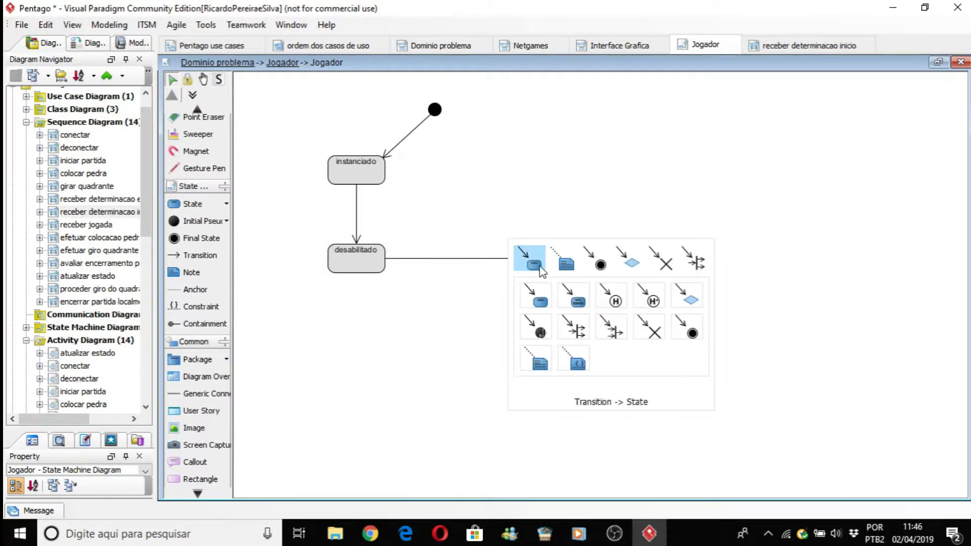
pyautogui.click(533, 263)
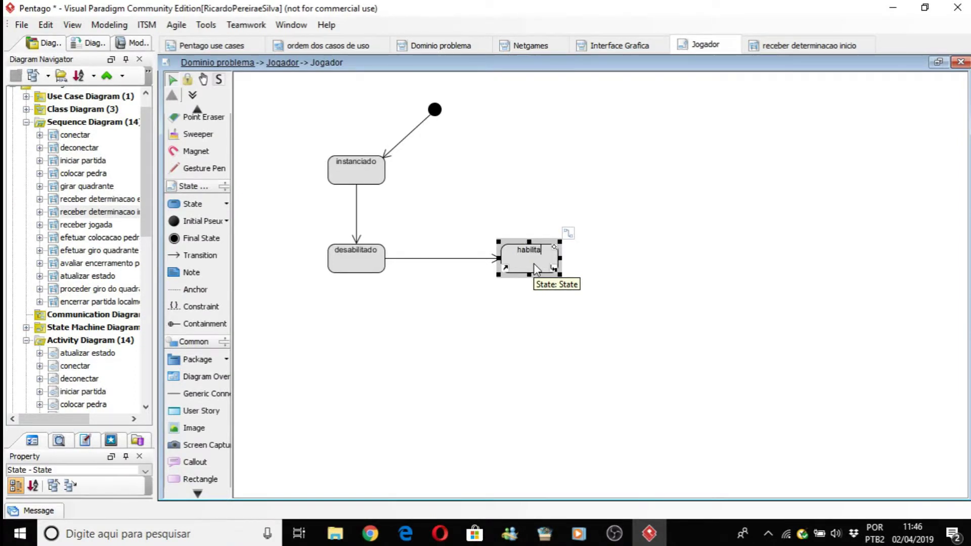
pyautogui.click(698, 368)
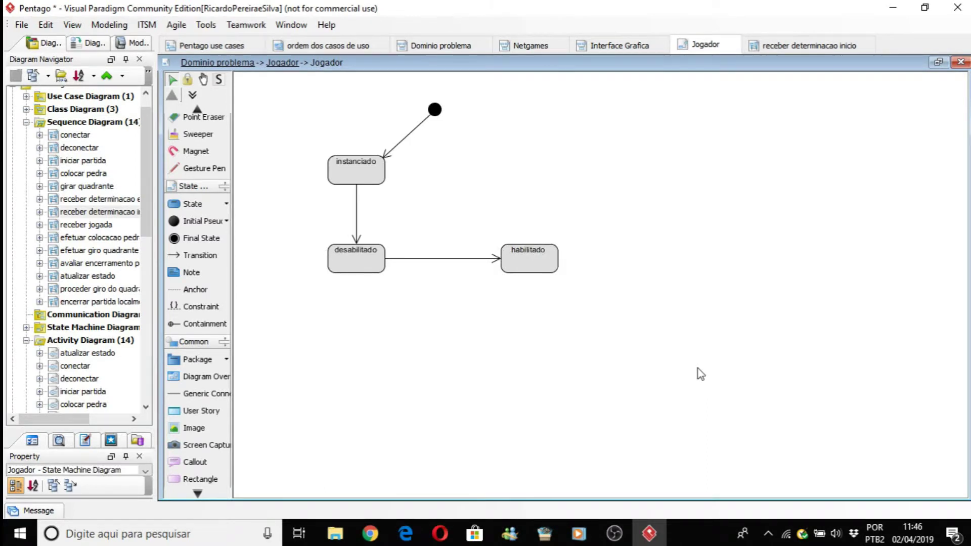
# Shift the whole diagram toward the upper left of the canvas and align the initial pseudo state directly above "instanciado".
pyautogui.scroll(4, 698, 368)
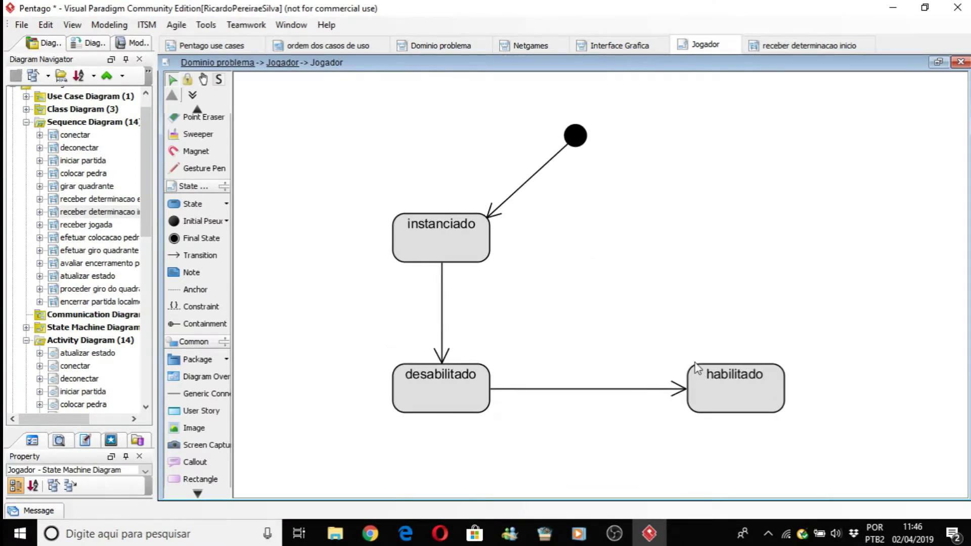
pyautogui.hotkey('ctrl', 'a')
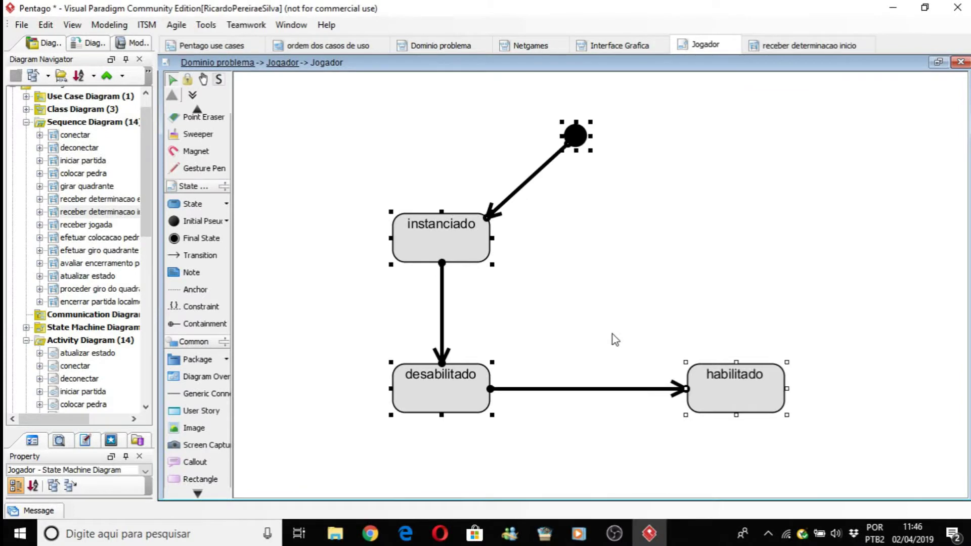
pyautogui.moveTo(451, 226); pyautogui.dragTo(401, 173)
pyautogui.click(540, 215)
pyautogui.moveTo(525, 84); pyautogui.dragTo(391, 111)
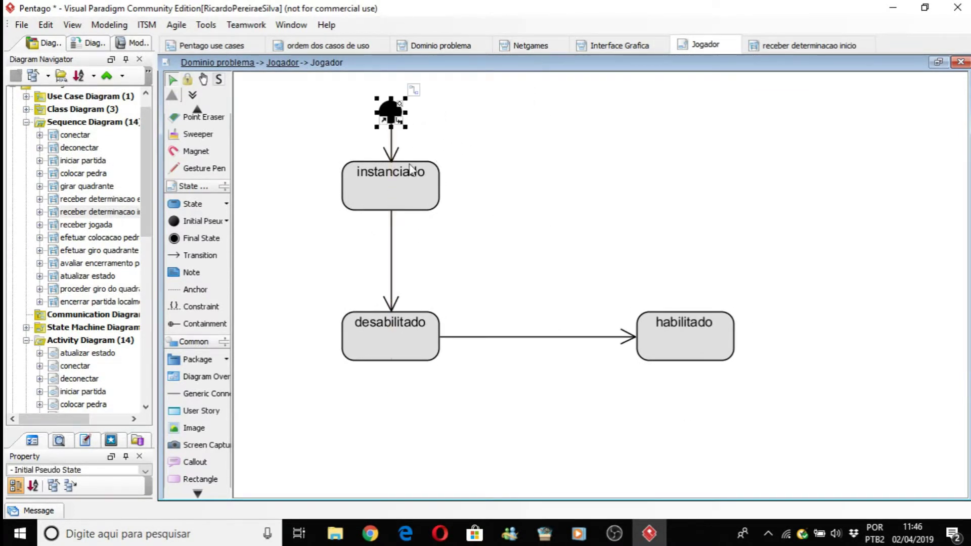
pyautogui.click(384, 386)
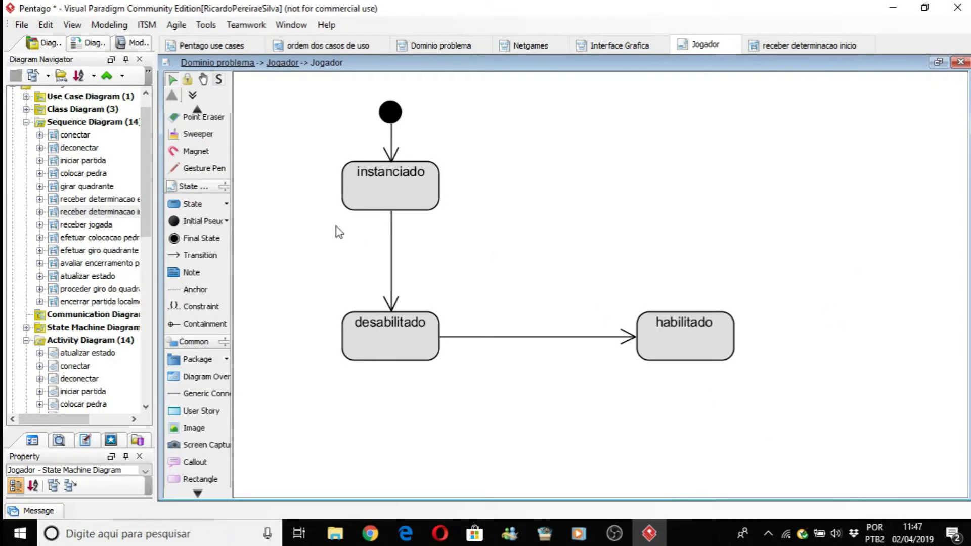
# Add a state named "vencedor" well above "habilitado", to the upper right of "instanciado".
pyautogui.click(186, 205)
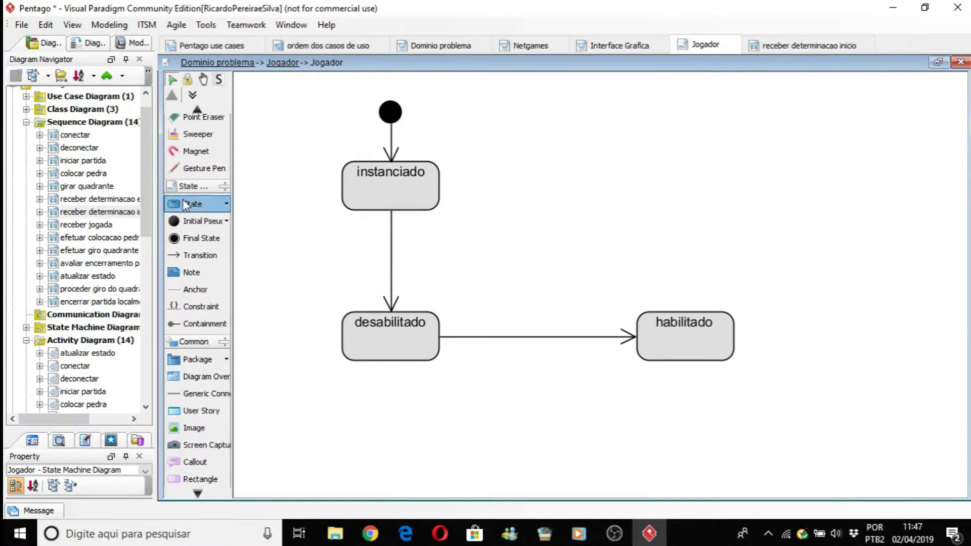
pyautogui.click(625, 191)
pyautogui.write('ven')
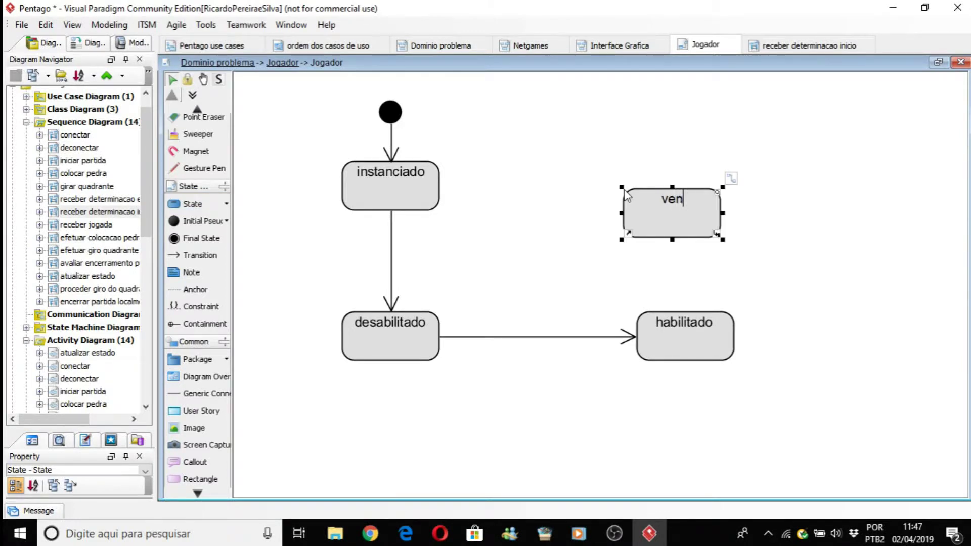
pyautogui.write('cedor')
pyautogui.moveTo(690, 203); pyautogui.dragTo(647, 151)
# Add a state named "nao vencedor" and place it between "vencedor" and "habilitado".
pyautogui.click(192, 203)
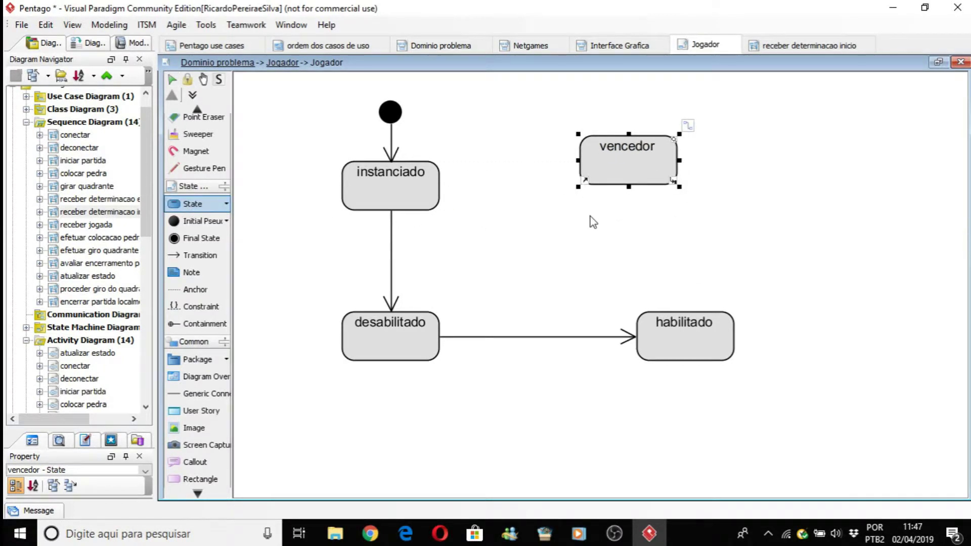
pyautogui.click(608, 220)
pyautogui.write('nao ven')
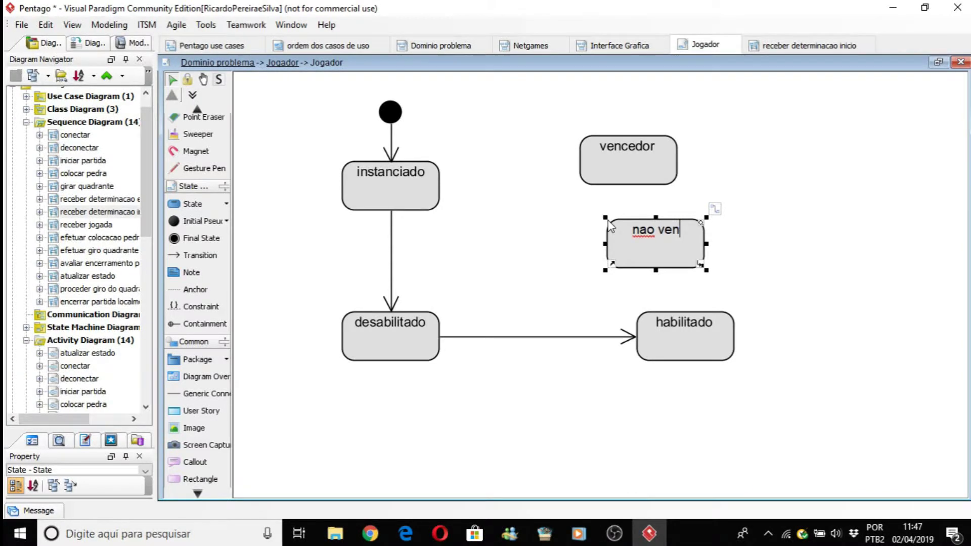
pyautogui.write('cedo')
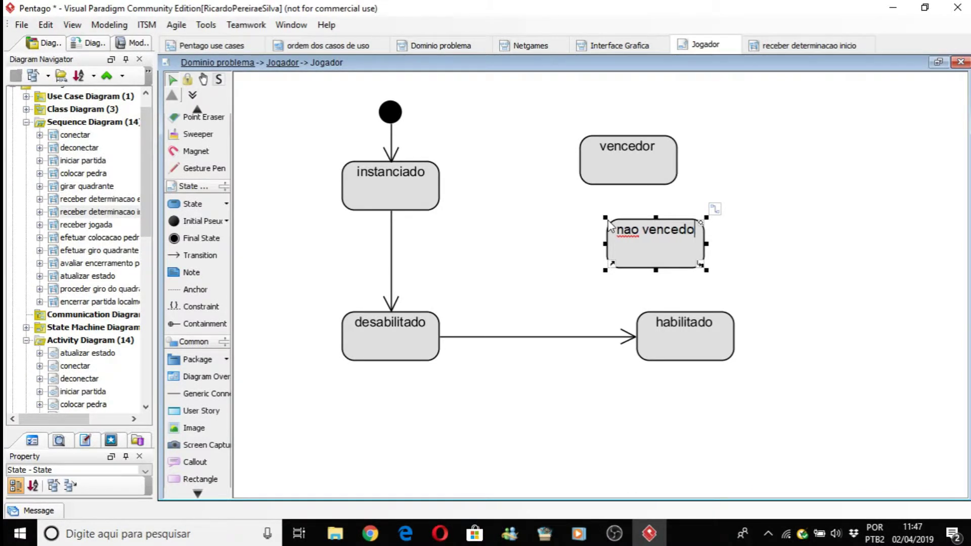
pyautogui.write('or')
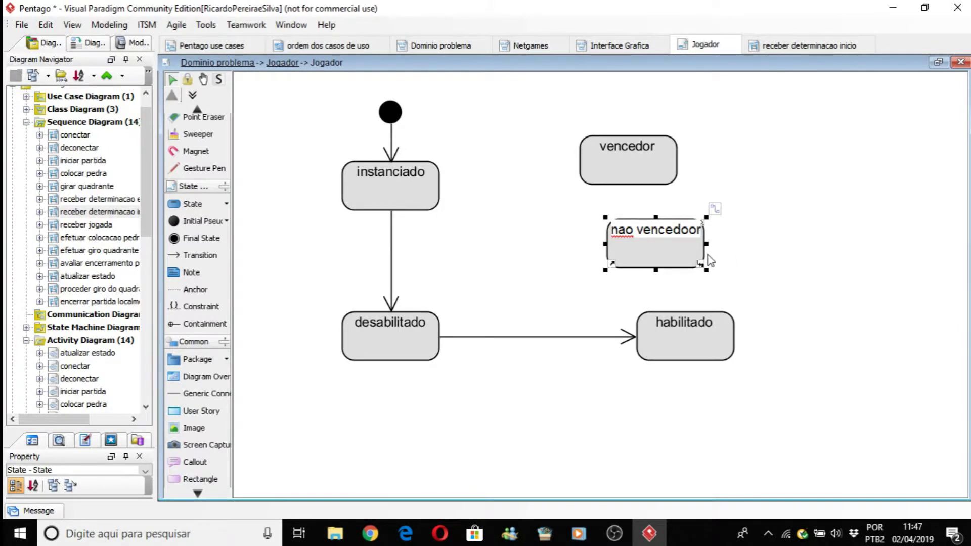
pyautogui.click(695, 237)
pyautogui.press('BackSpace')
pyautogui.click(782, 243)
pyautogui.moveTo(670, 245); pyautogui.dragTo(683, 249)
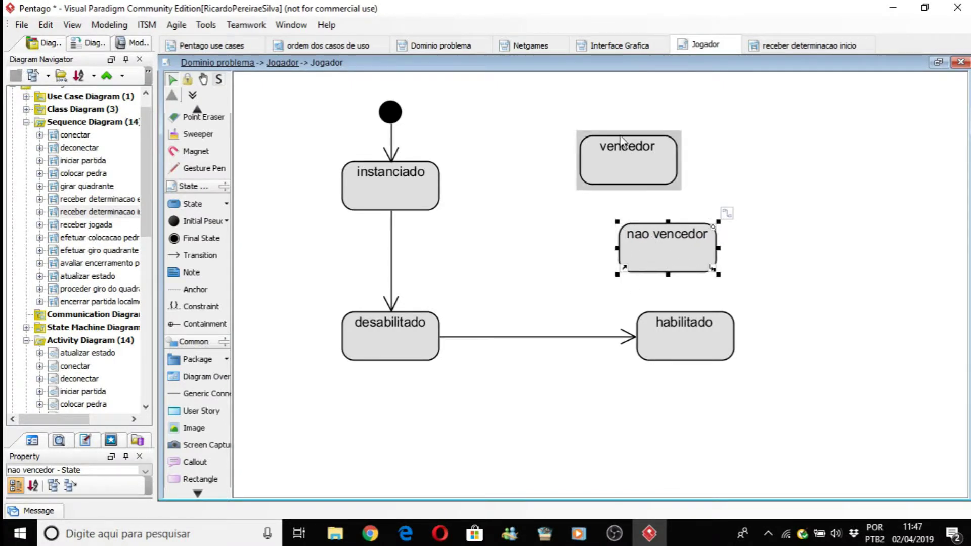
pyautogui.click(735, 215)
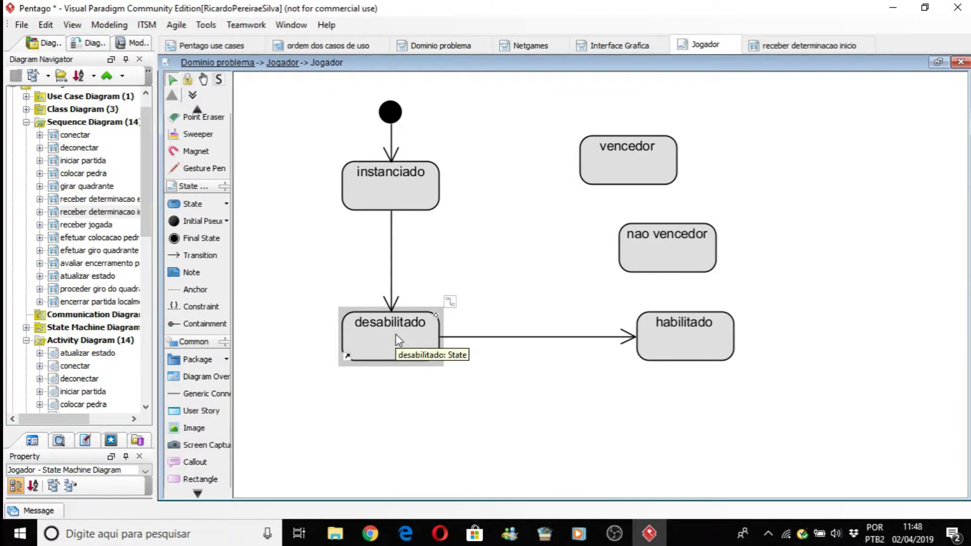
pyautogui.click(671, 344)
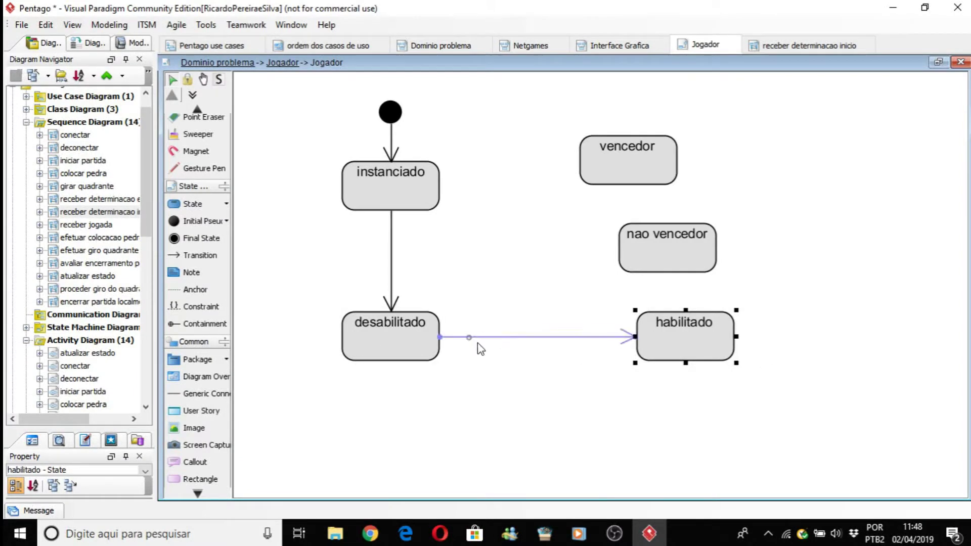
pyautogui.click(525, 394)
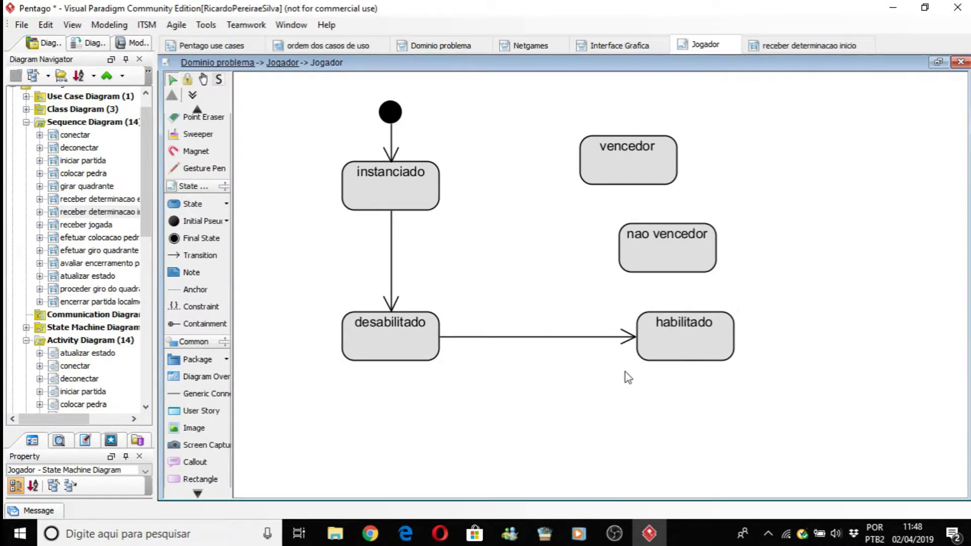
pyautogui.click(665, 354)
pyautogui.click(411, 342)
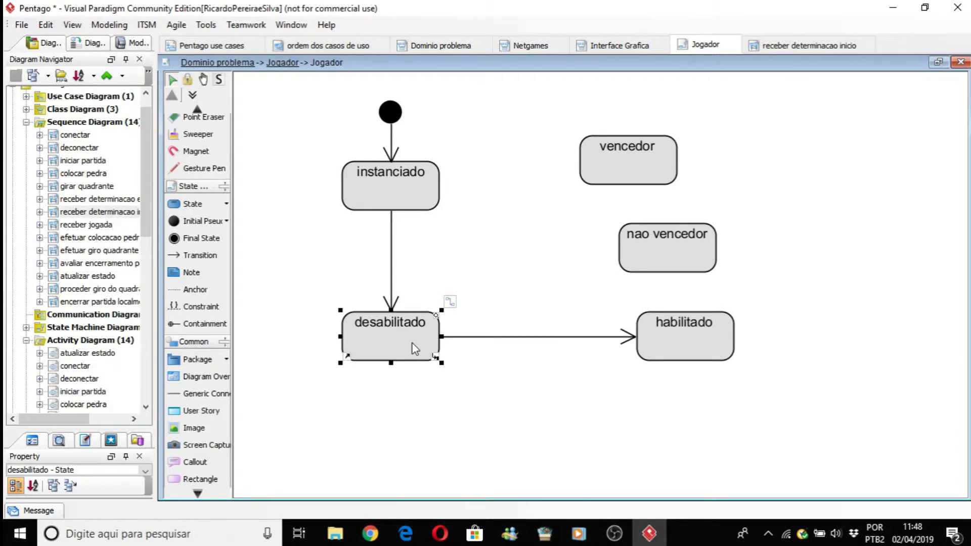
pyautogui.click(556, 398)
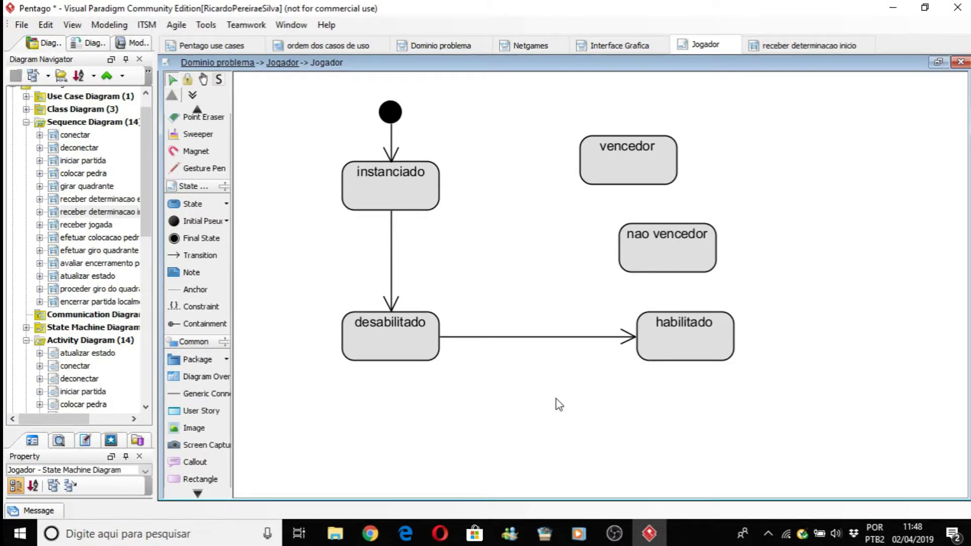
pyautogui.click(410, 338)
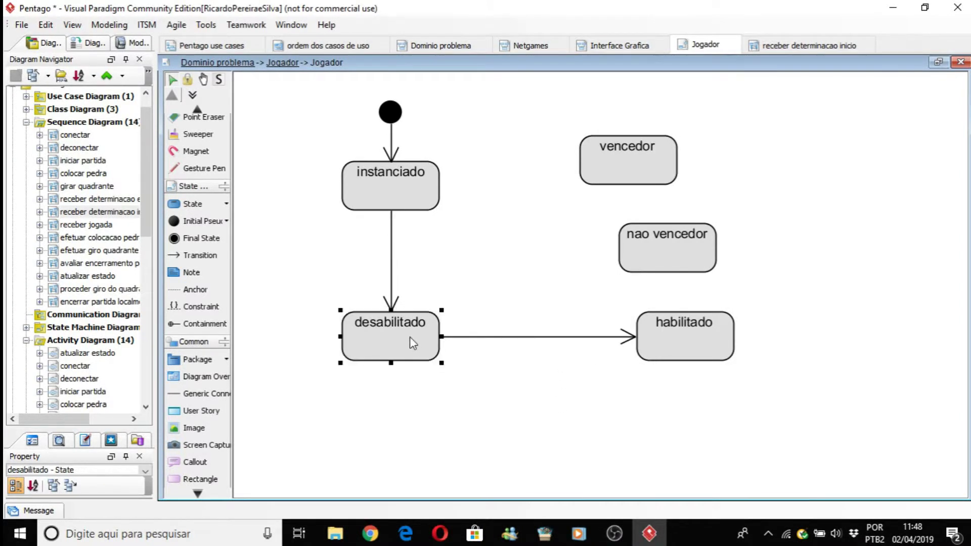
pyautogui.click(665, 341)
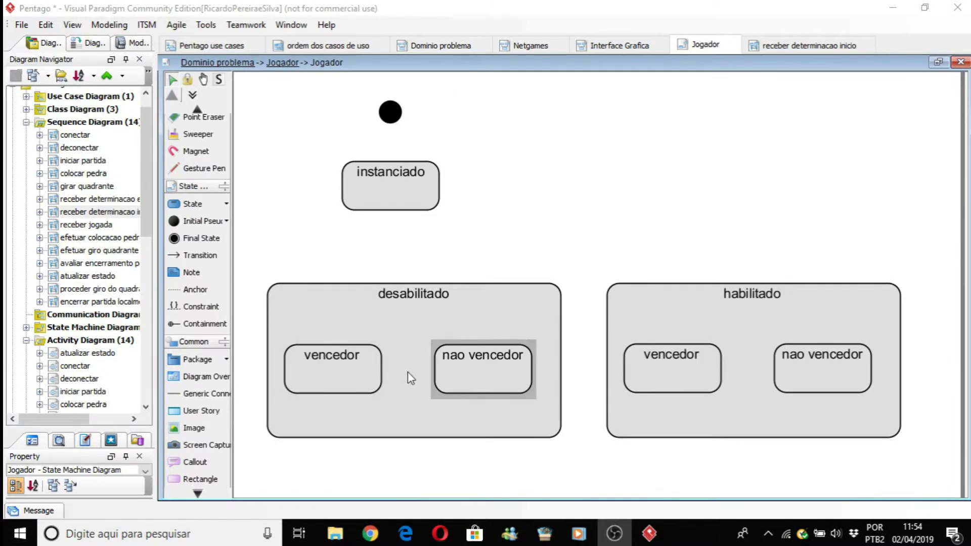
pyautogui.click(454, 374)
pyautogui.click(761, 307)
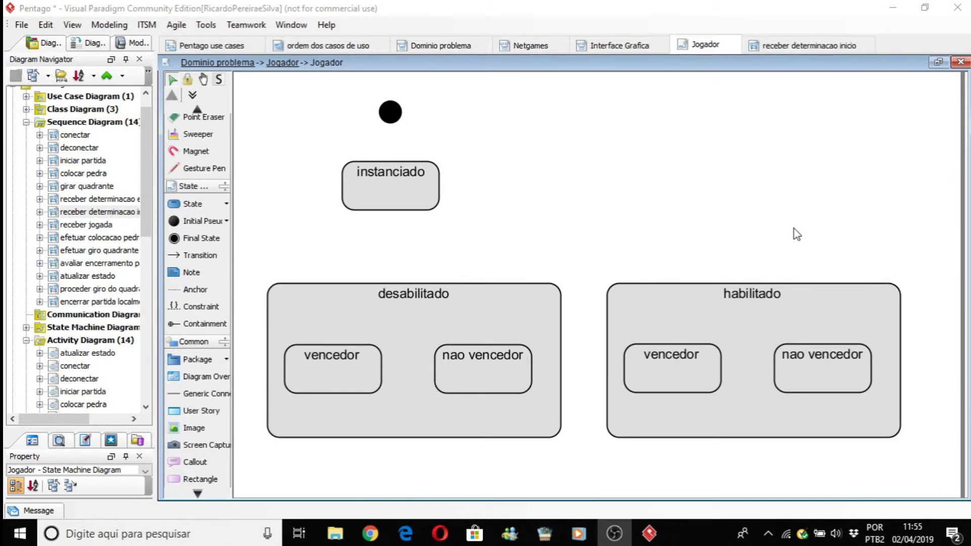
# Move the "instanciado" state slightly down and to the right, closer to the composite state "desabilitado".
pyautogui.moveTo(394, 189); pyautogui.dragTo(431, 205)
pyautogui.click(553, 173)
pyautogui.click(501, 230)
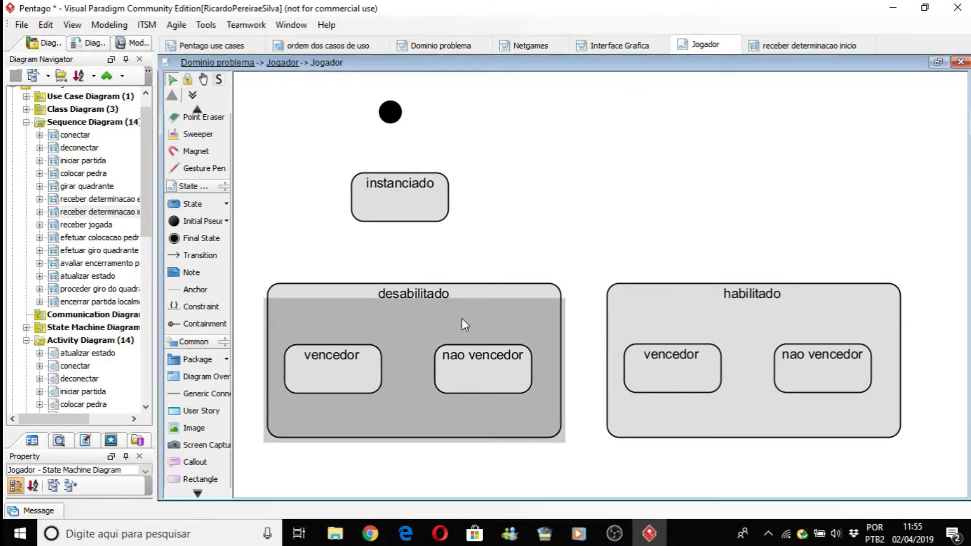
pyautogui.click(405, 314)
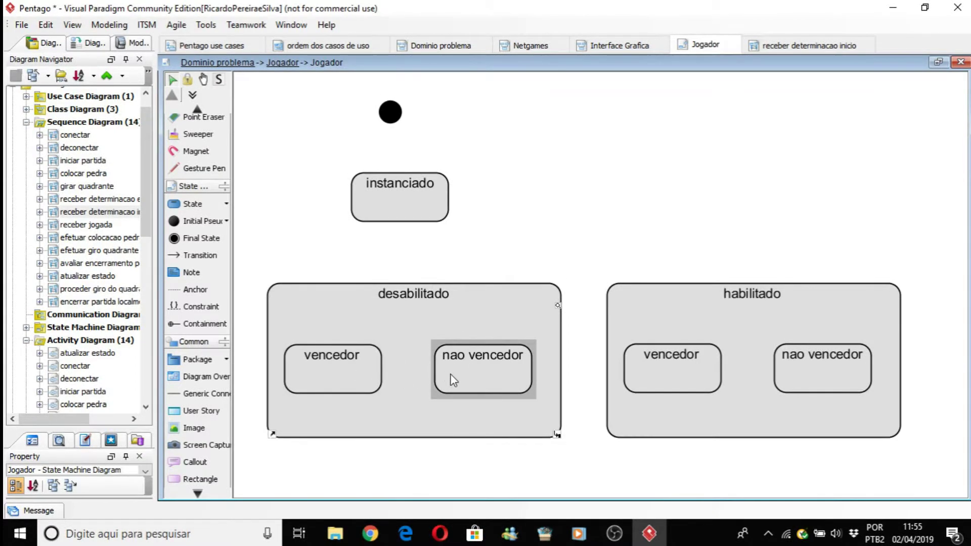
pyautogui.click(842, 375)
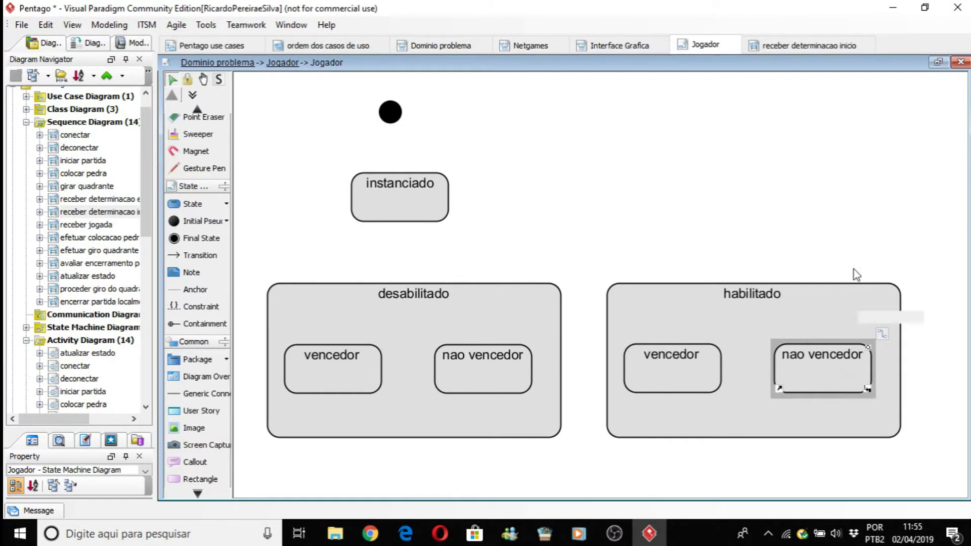
pyautogui.click(839, 223)
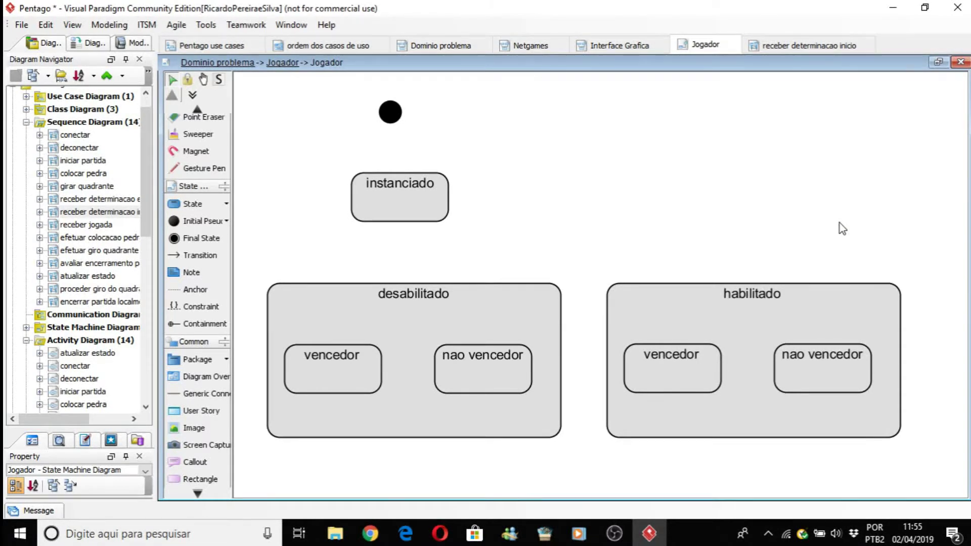
pyautogui.click(685, 375)
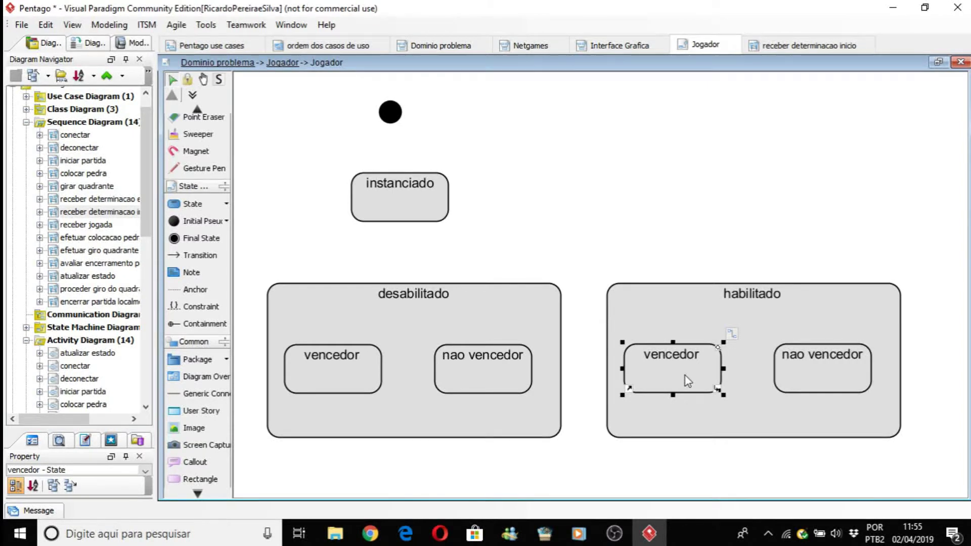
pyautogui.click(730, 234)
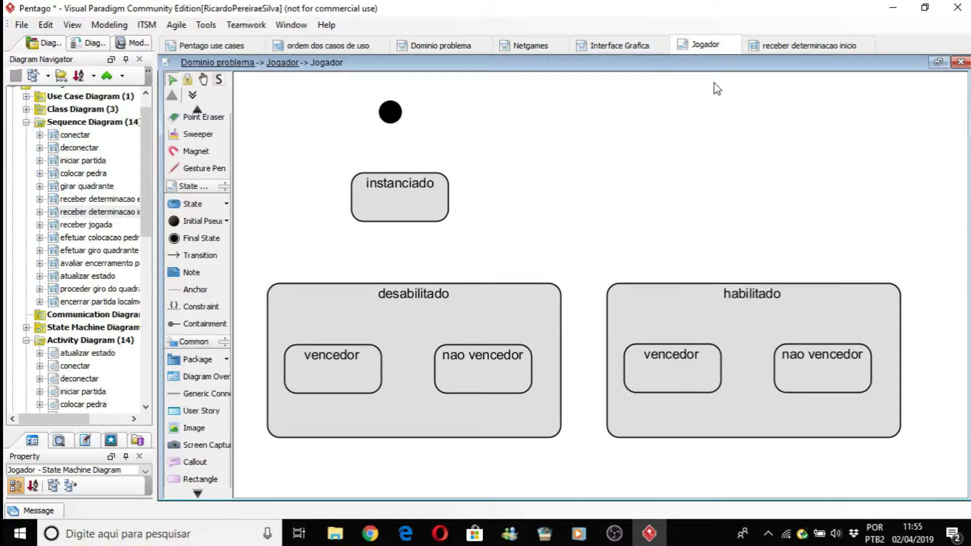
# Examine the calls on the local and remote Jogador objects in the "receber determinacao inicio" sequence diagram, and return to the Jogador diagram.
pyautogui.click(790, 50)
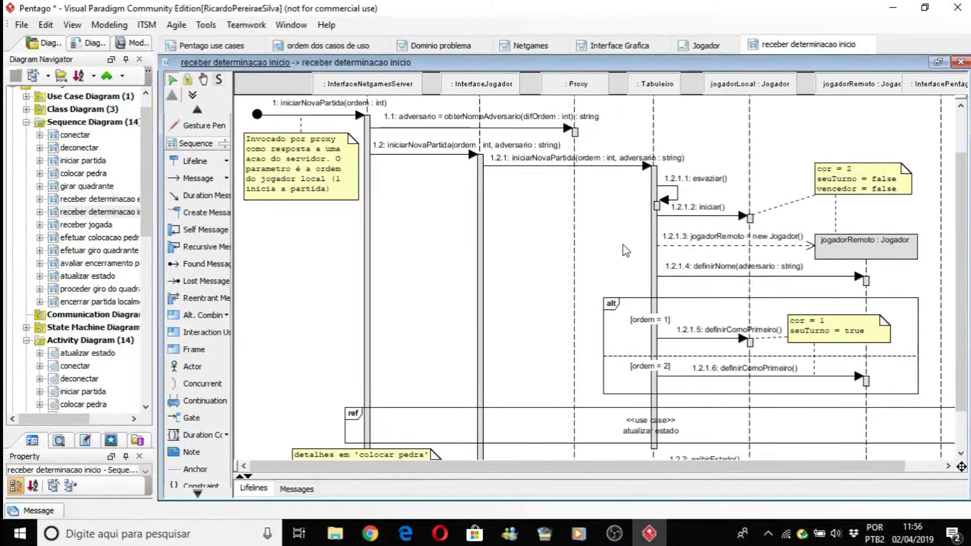
pyautogui.scroll(2, 625, 247)
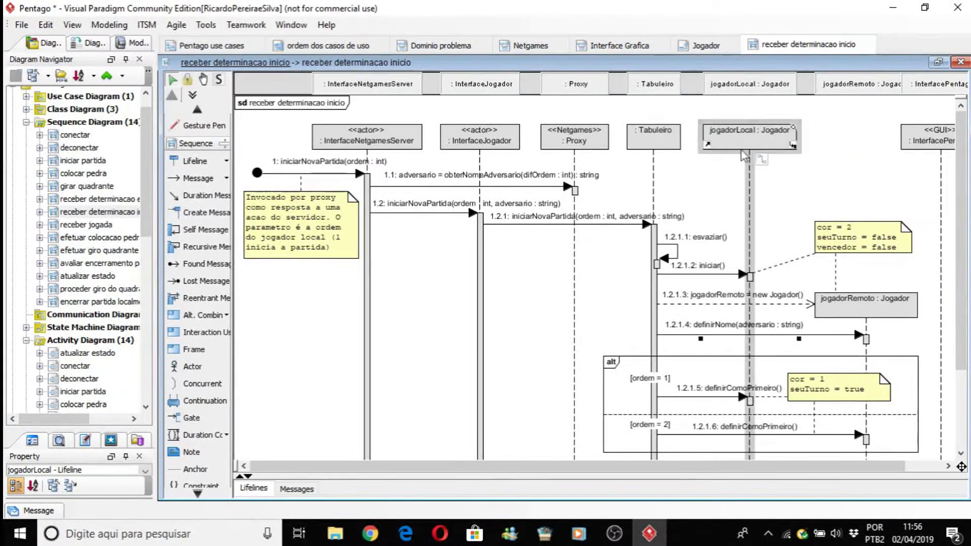
pyautogui.click(720, 274)
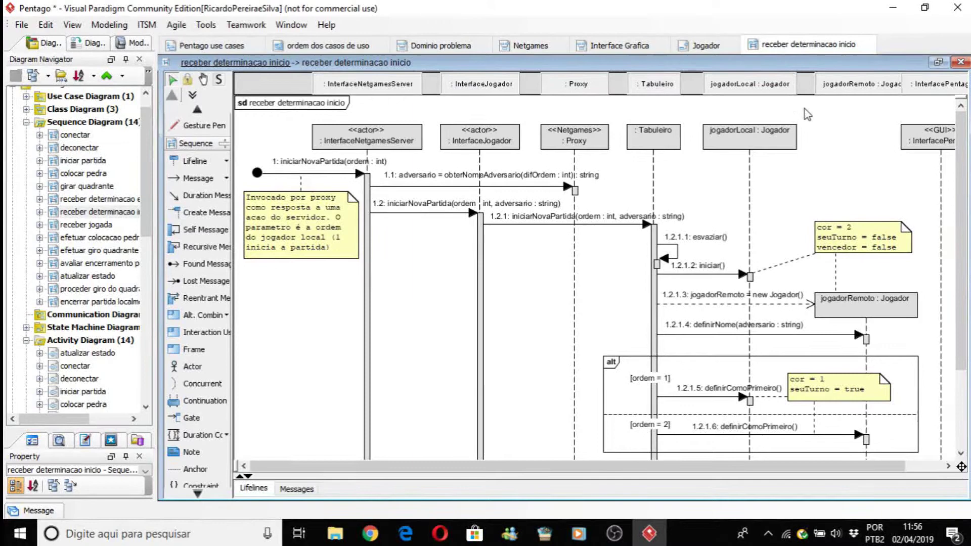
pyautogui.click(705, 47)
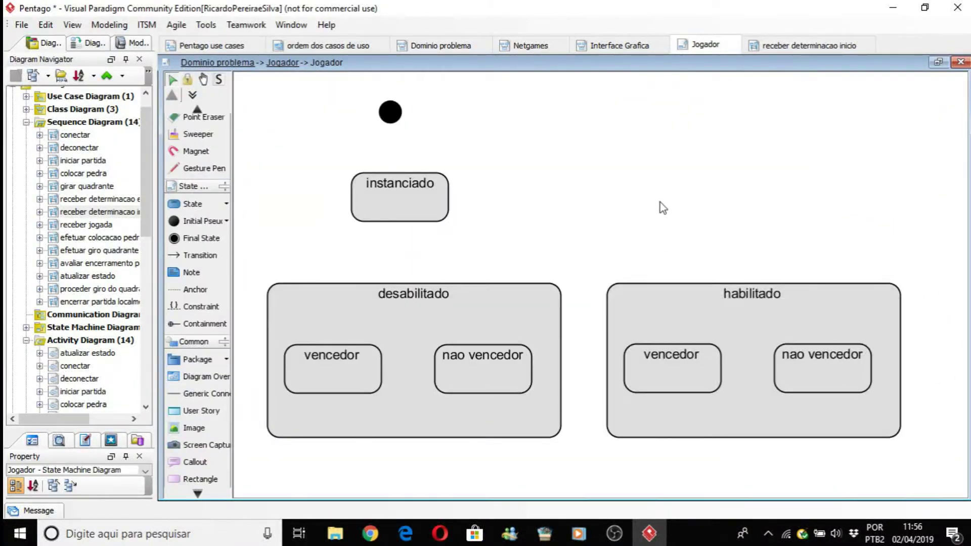
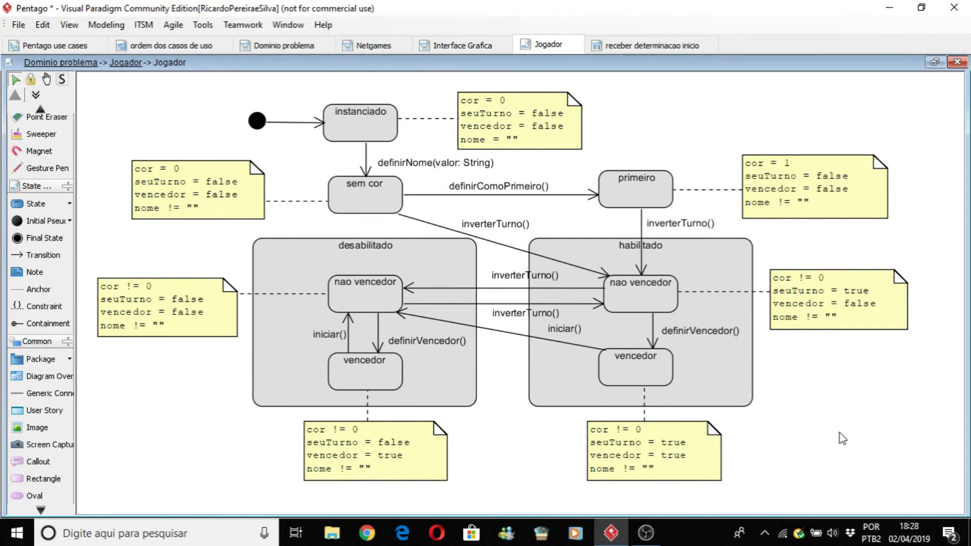
# Compare the Jogador messages in the "receber determinacao inicio" sequence diagram with the definirNome transition and the "sem cor" state in the Jogador diagram.
pyautogui.click(658, 45)
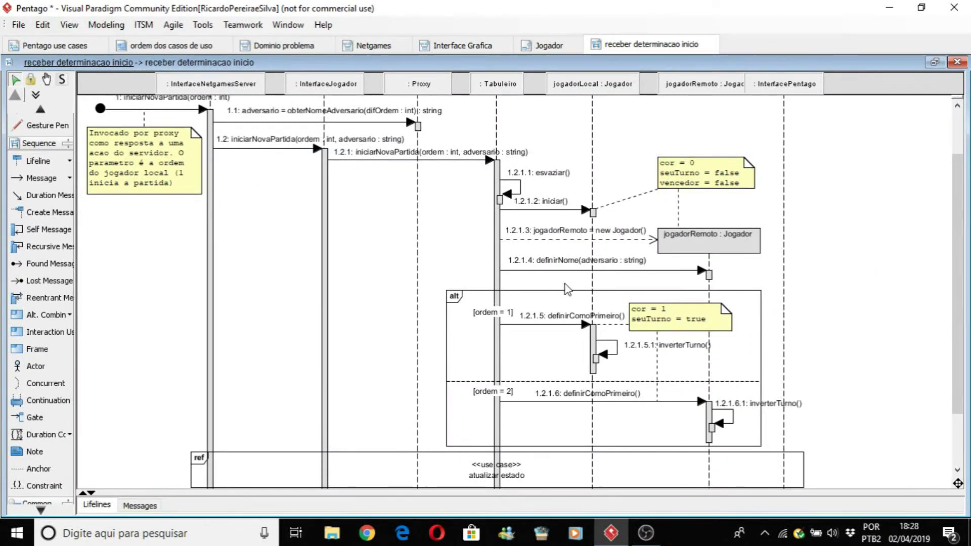
pyautogui.click(582, 210)
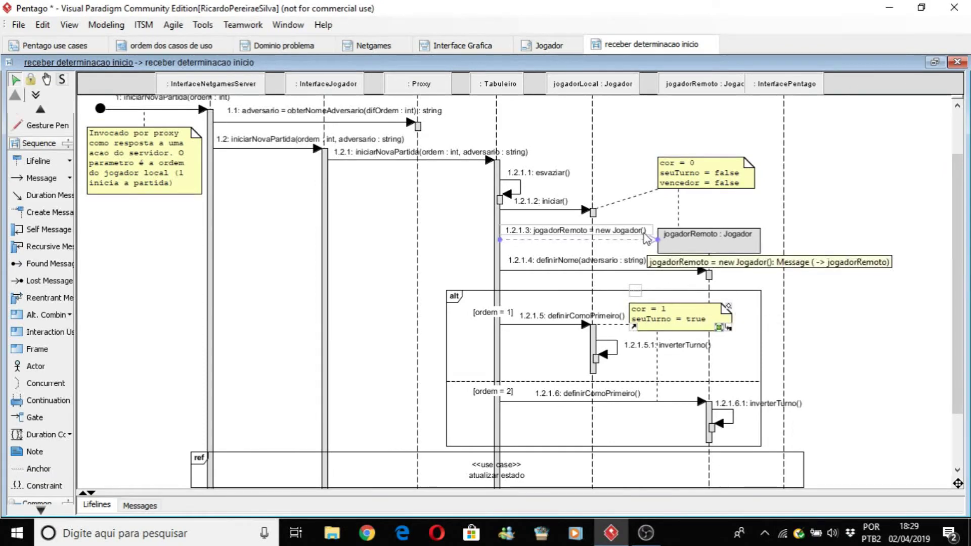
pyautogui.click(549, 46)
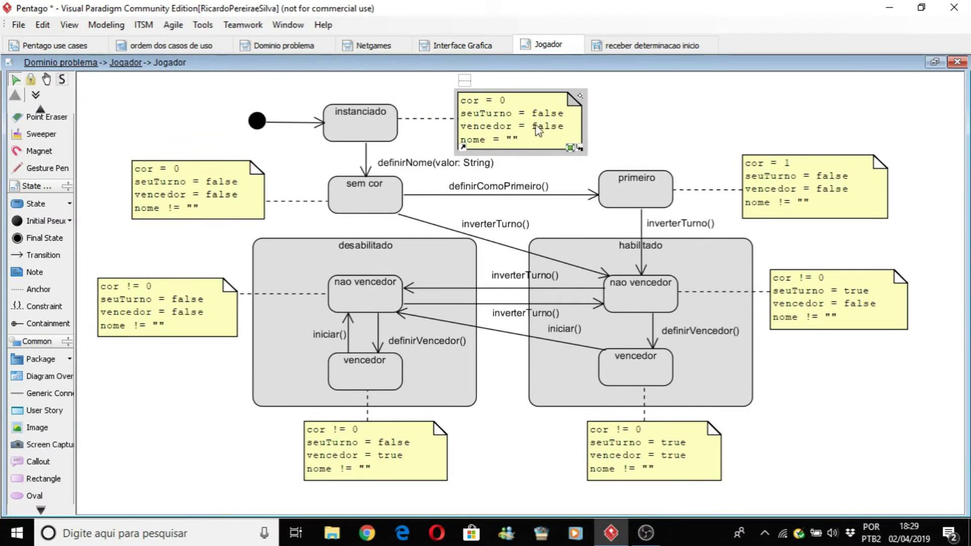
pyautogui.click(442, 163)
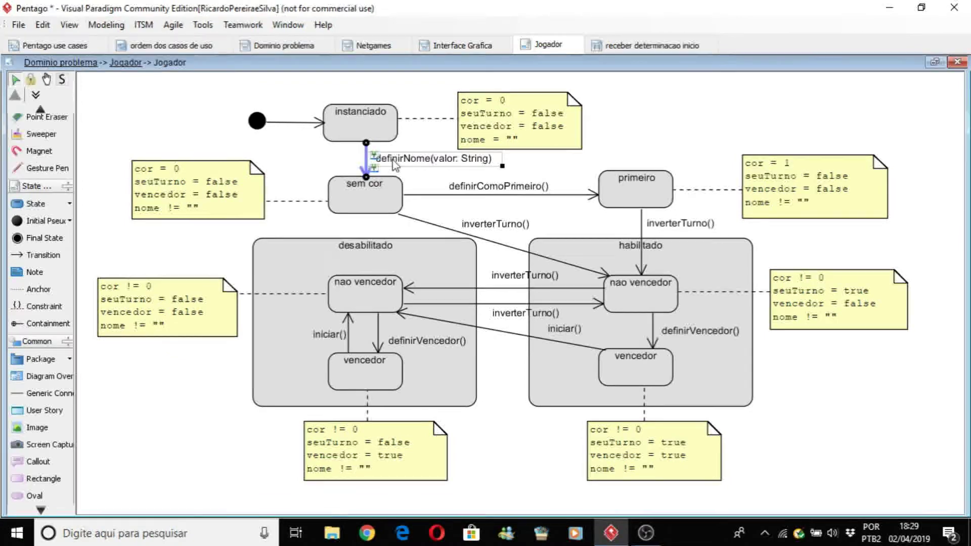
pyautogui.click(349, 207)
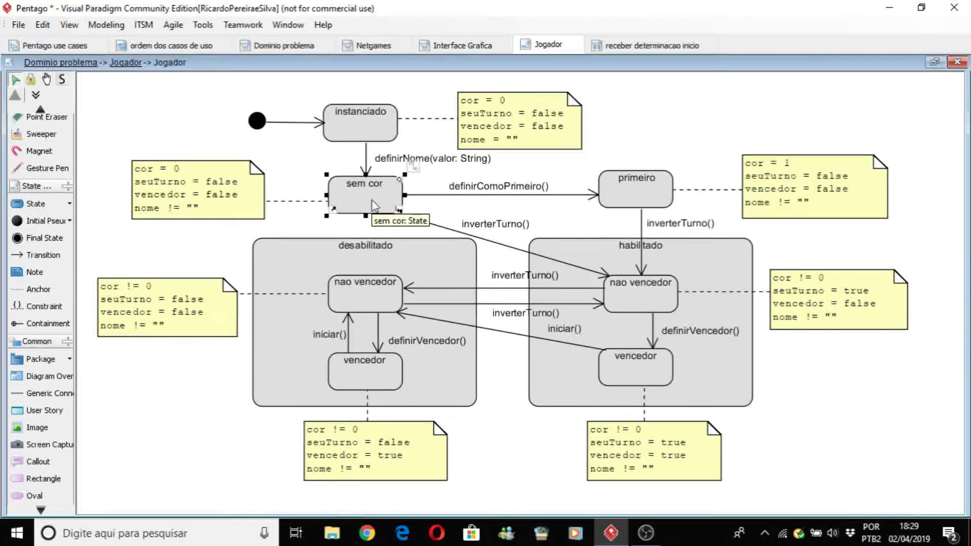
# Examine the path from the "sem cor" state through definirComoPrimeiro() and "primeiro" to "nao vencedor" inside "habilitado", including the attached notes.
pyautogui.click(304, 175)
pyautogui.moveTo(372, 200)
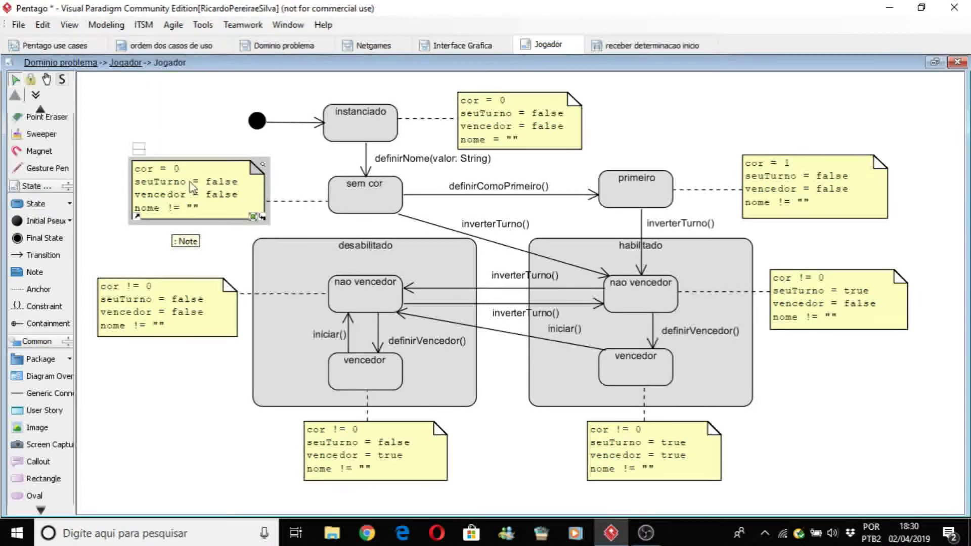
pyautogui.click(350, 204)
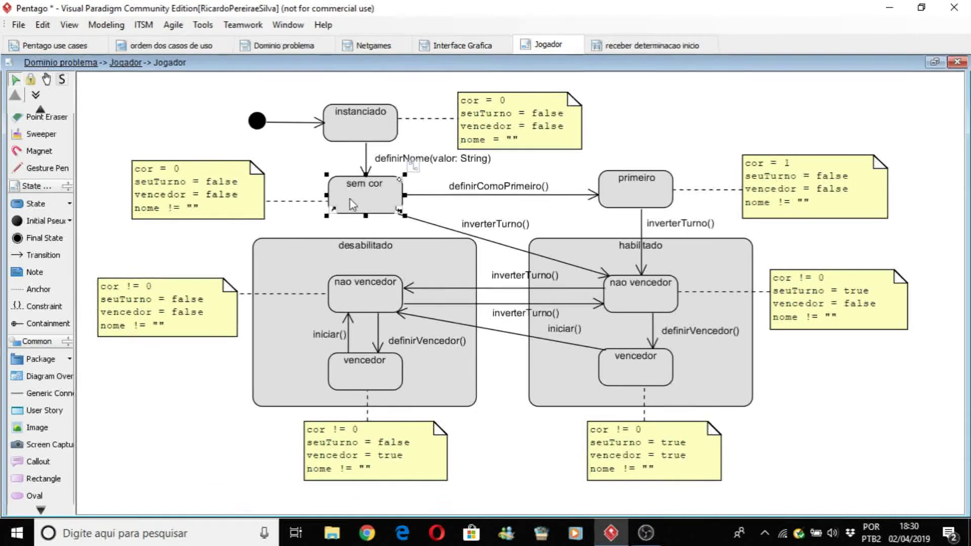
pyautogui.click(461, 197)
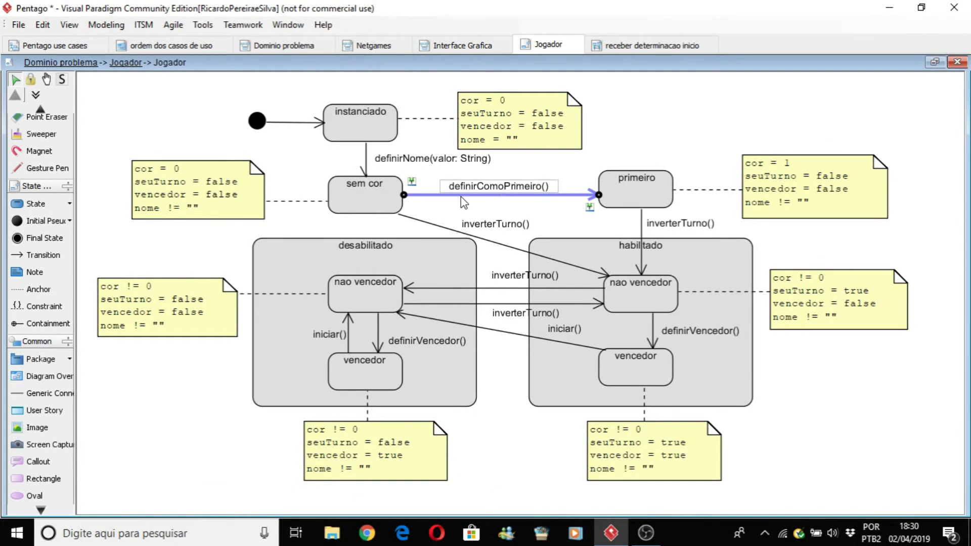
pyautogui.click(380, 191)
pyautogui.click(637, 193)
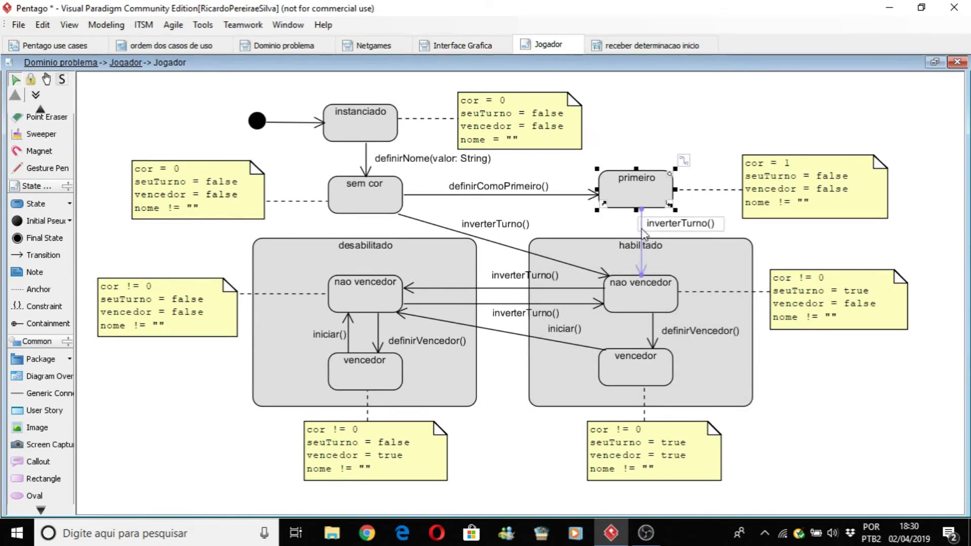
pyautogui.click(654, 290)
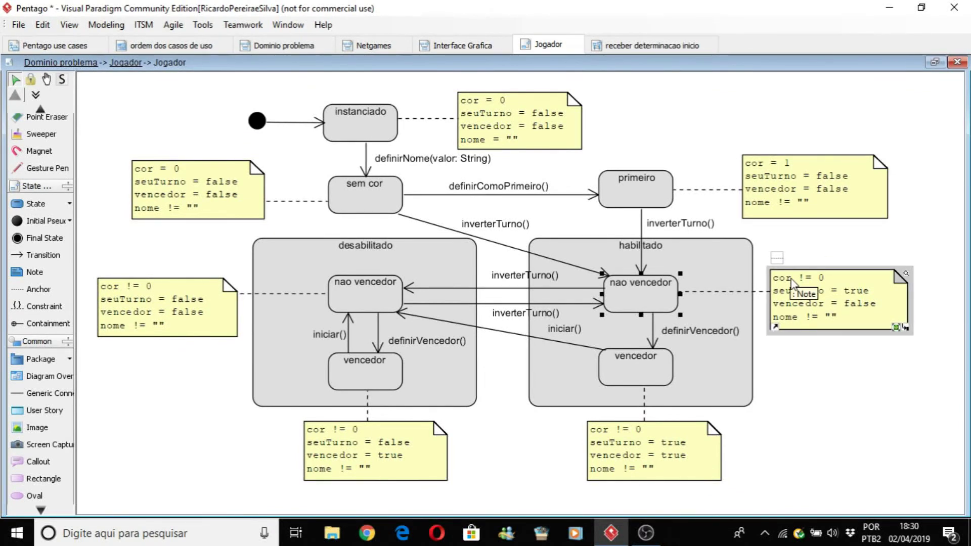
pyautogui.click(693, 245)
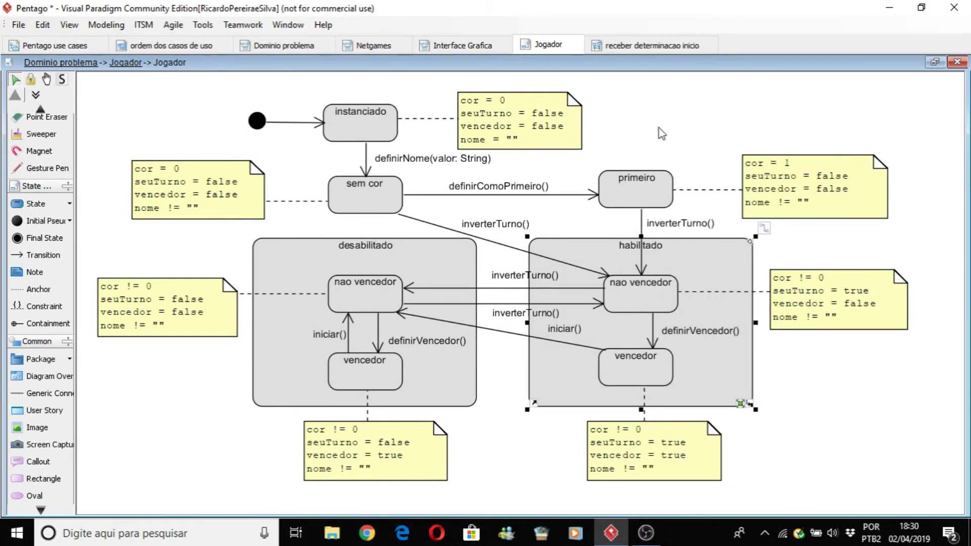
# Compare the definirComoPrimeiro and inverterTurno calls in the "receber determinacao inicio" sequence diagram with the matching transitions in the Jogador diagram.
pyautogui.click(638, 47)
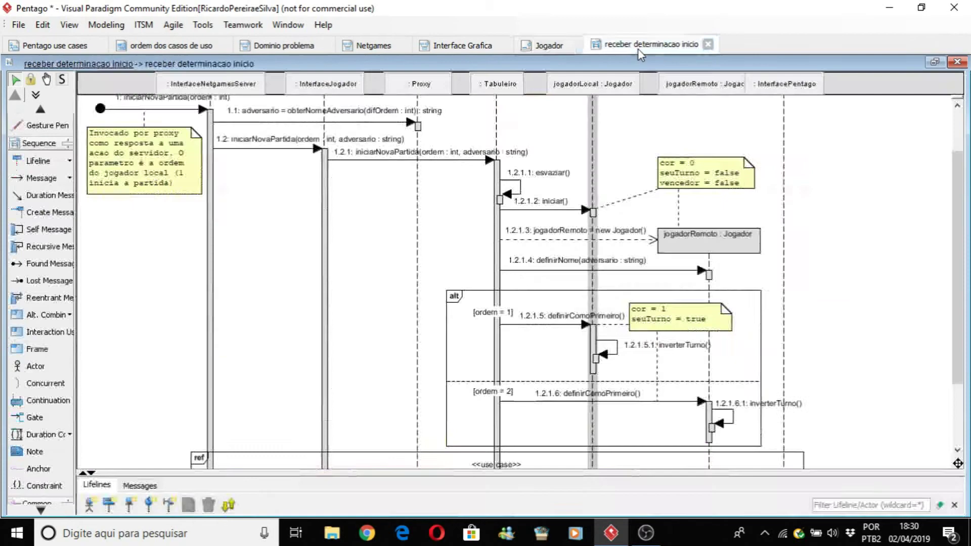
pyautogui.click(597, 326)
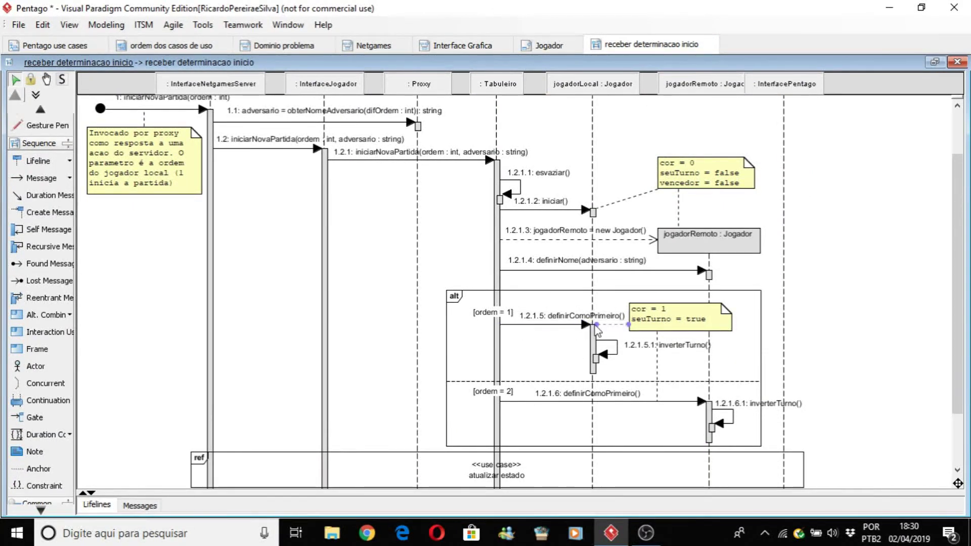
pyautogui.click(661, 348)
pyautogui.click(663, 358)
pyautogui.click(549, 45)
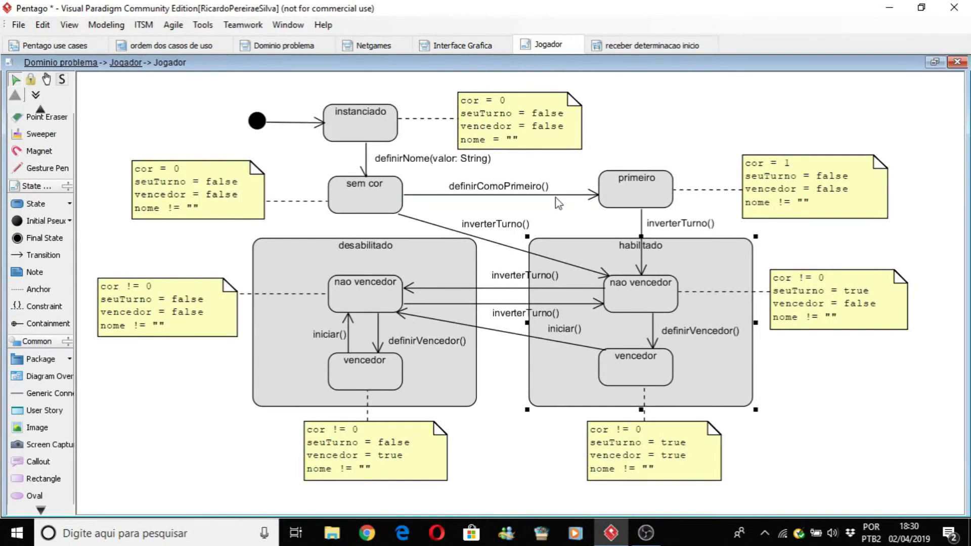
pyautogui.click(651, 227)
pyautogui.click(646, 261)
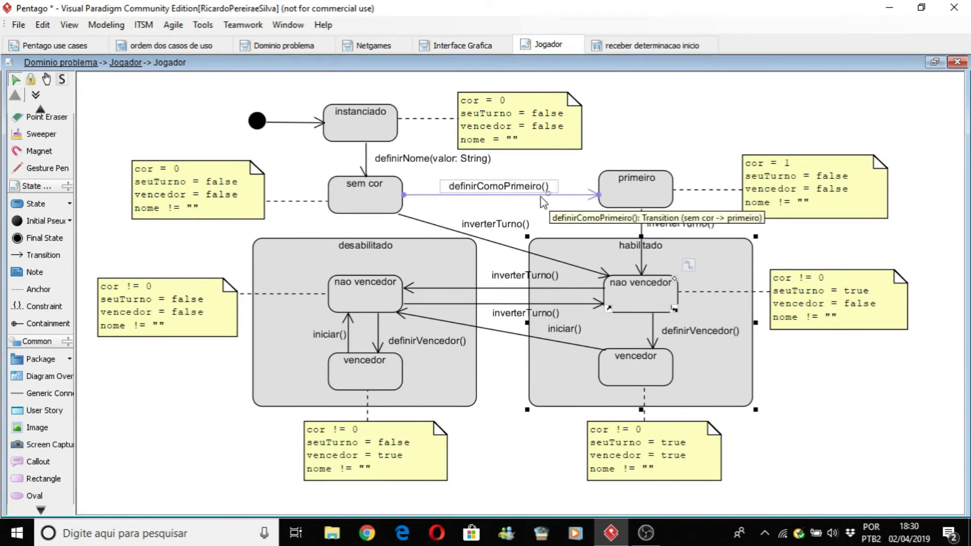
# Examine the direct inverterTurno() transition from "sem cor" to "nao vencedor" in "habilitado", comparing the notes of both states.
pyautogui.click(368, 201)
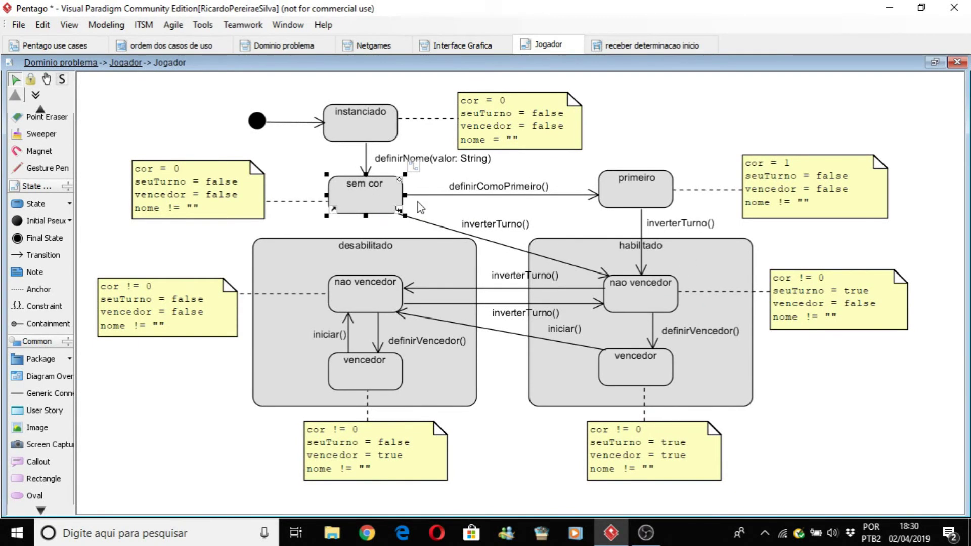
pyautogui.click(439, 226)
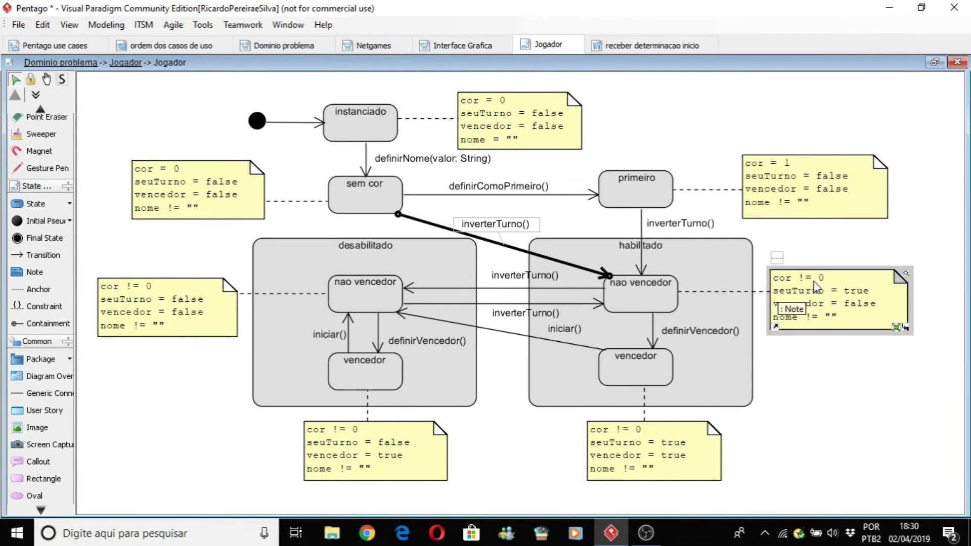
pyautogui.click(362, 208)
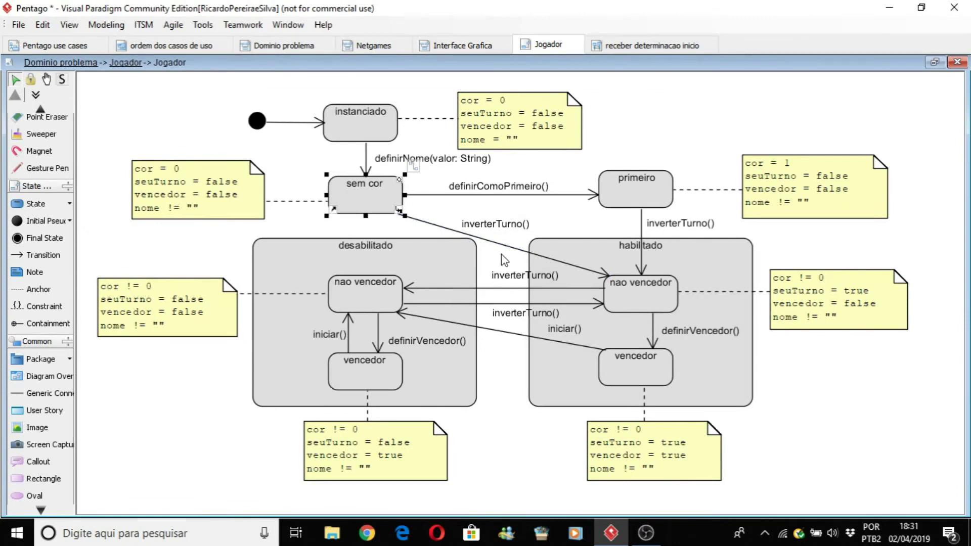
pyautogui.click(195, 172)
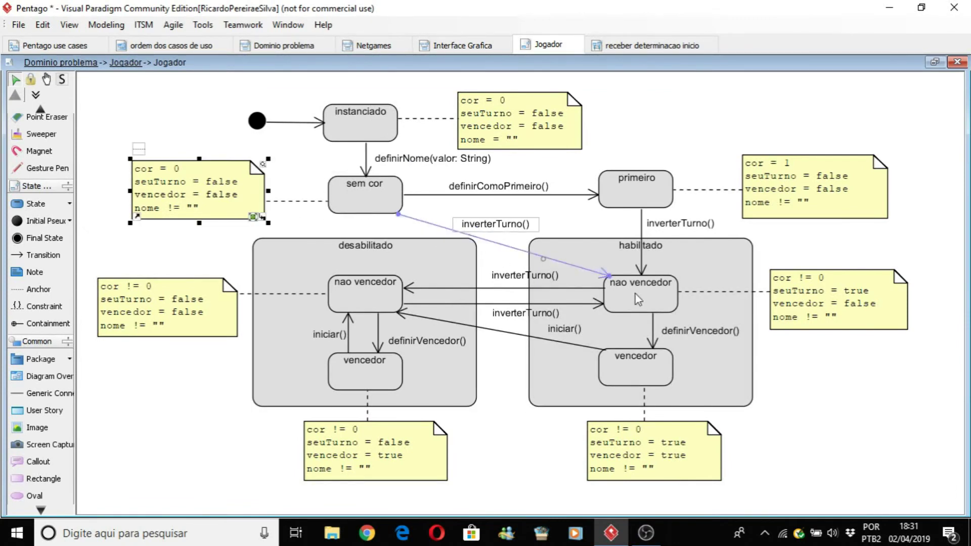
pyautogui.click(811, 292)
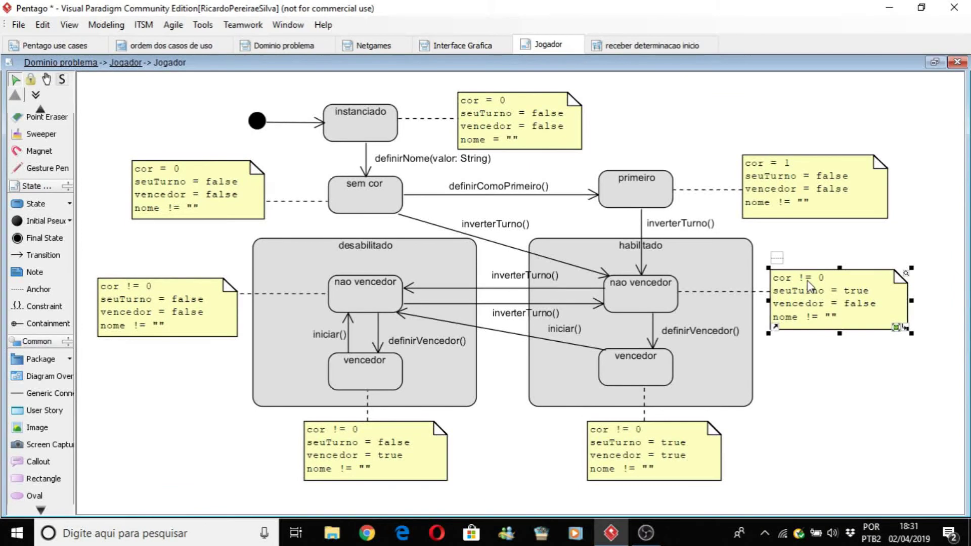
pyautogui.click(672, 305)
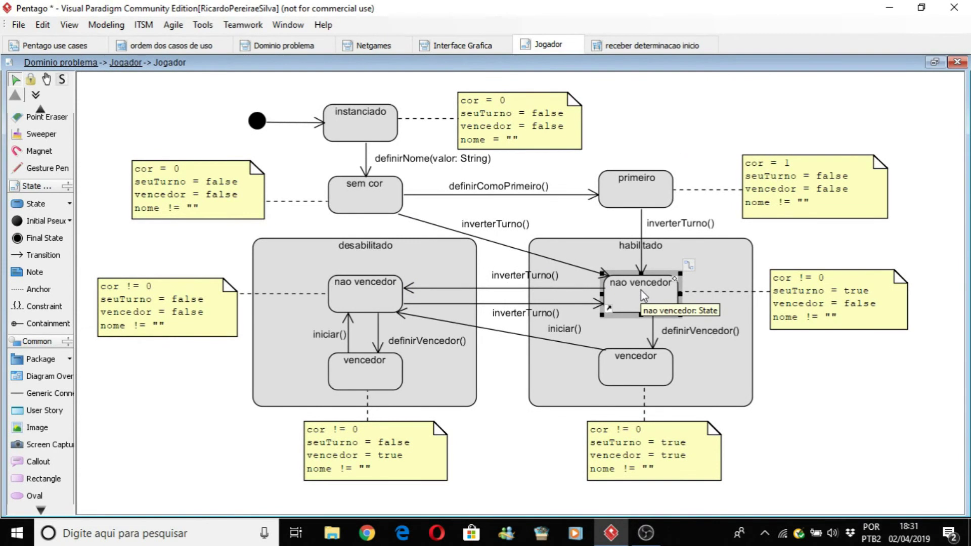
pyautogui.click(379, 195)
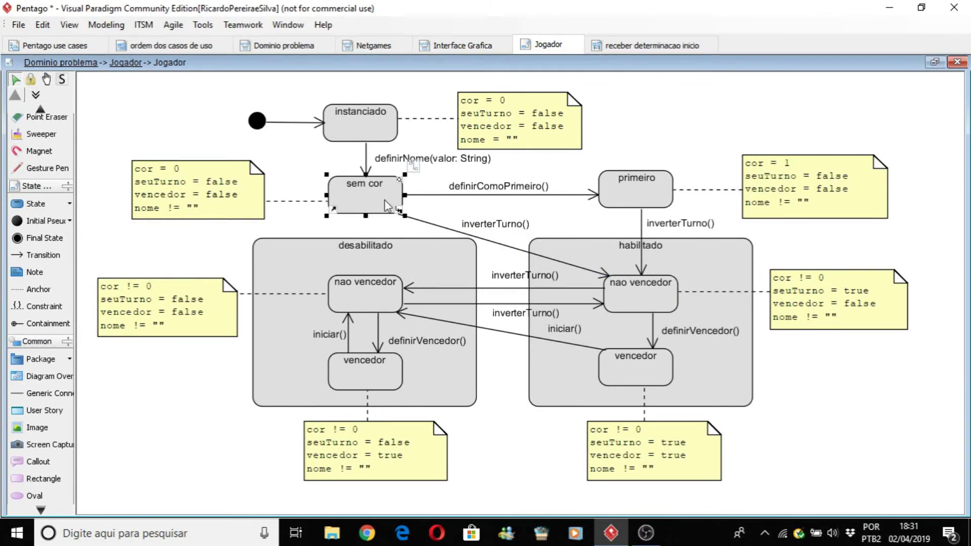
pyautogui.click(652, 290)
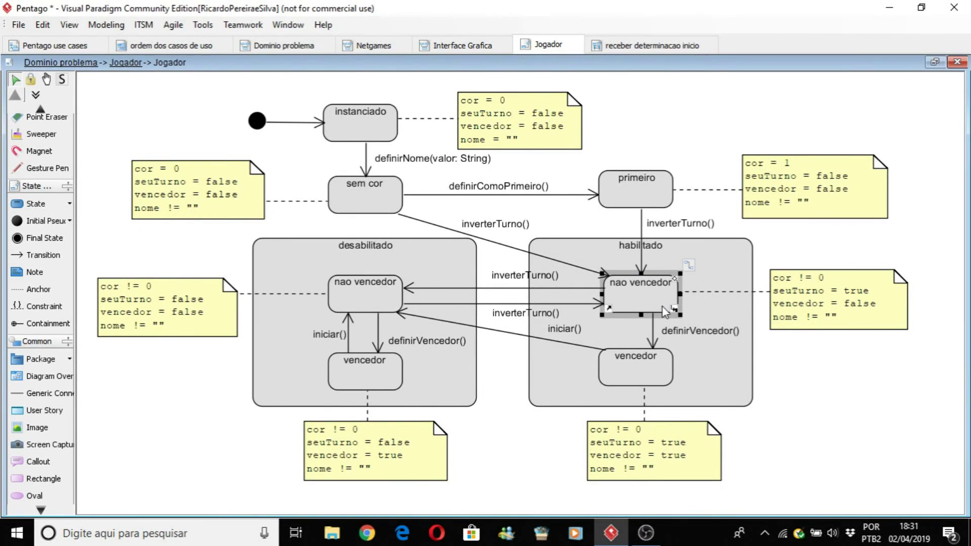
pyautogui.click(881, 454)
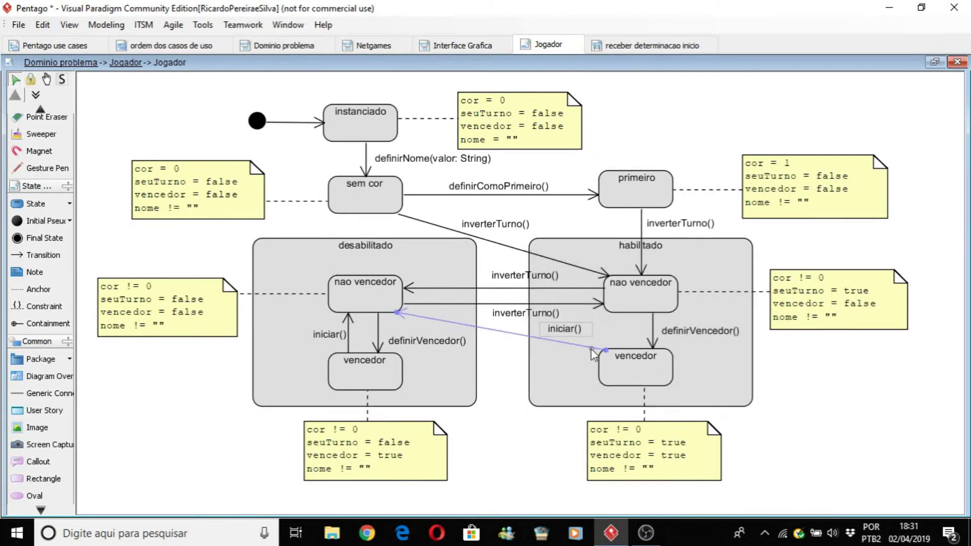
# Review the transitions between "habilitado" and "desabilitado" and the notes and states "primeiro", "sem cor" and "instanciado".
pyautogui.click(505, 289)
pyautogui.click(551, 336)
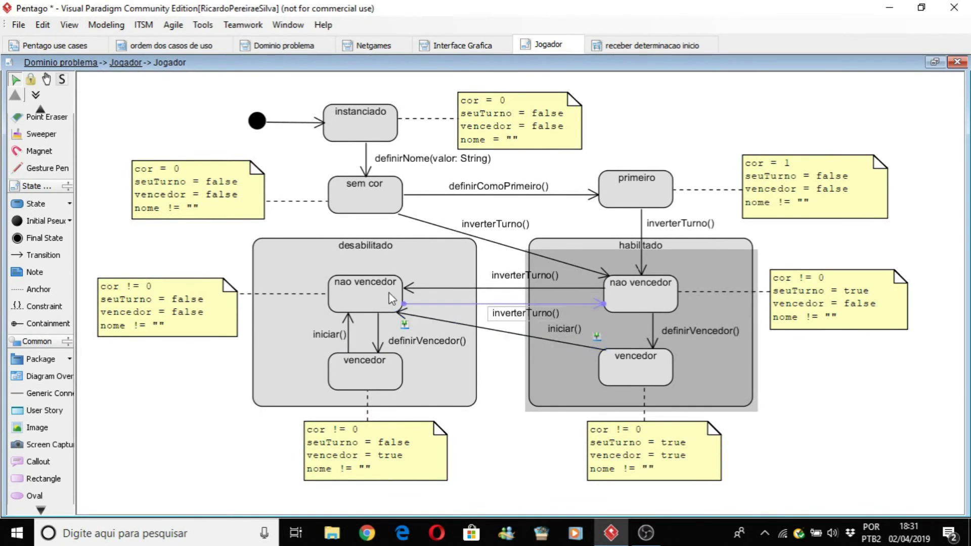
pyautogui.click(149, 293)
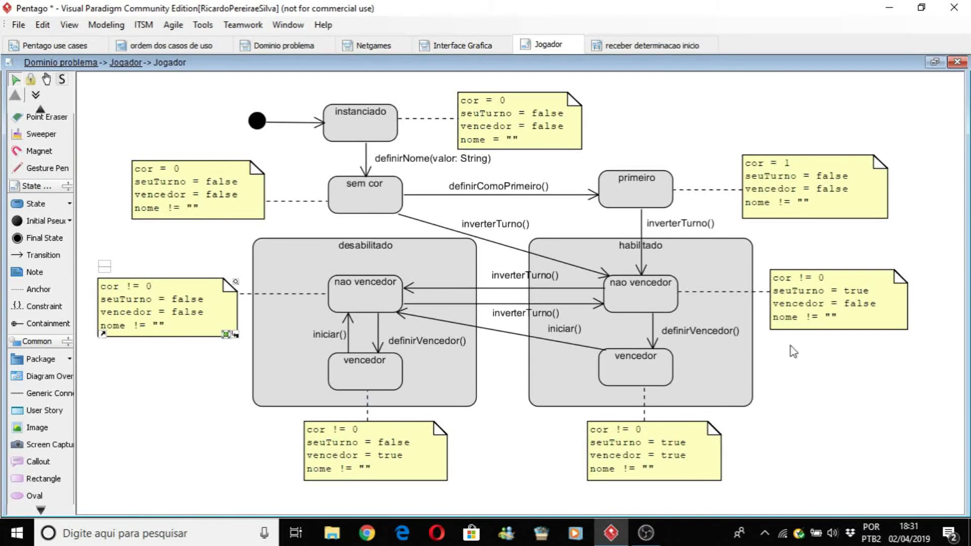
pyautogui.click(762, 419)
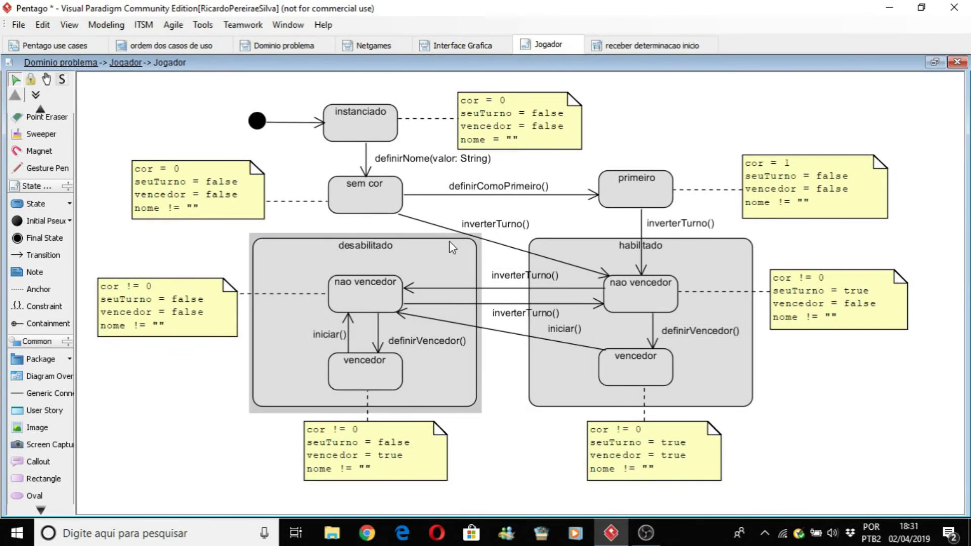
pyautogui.click(804, 182)
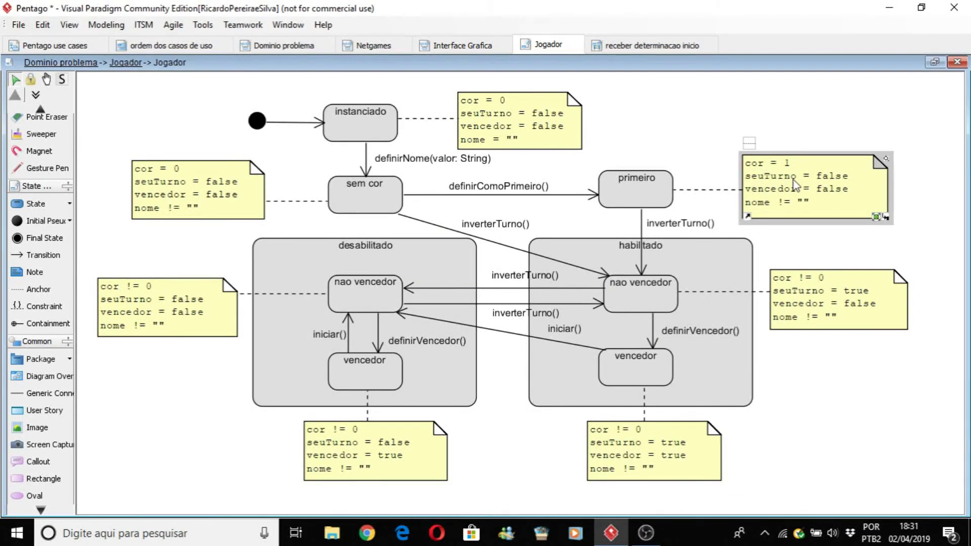
pyautogui.click(365, 205)
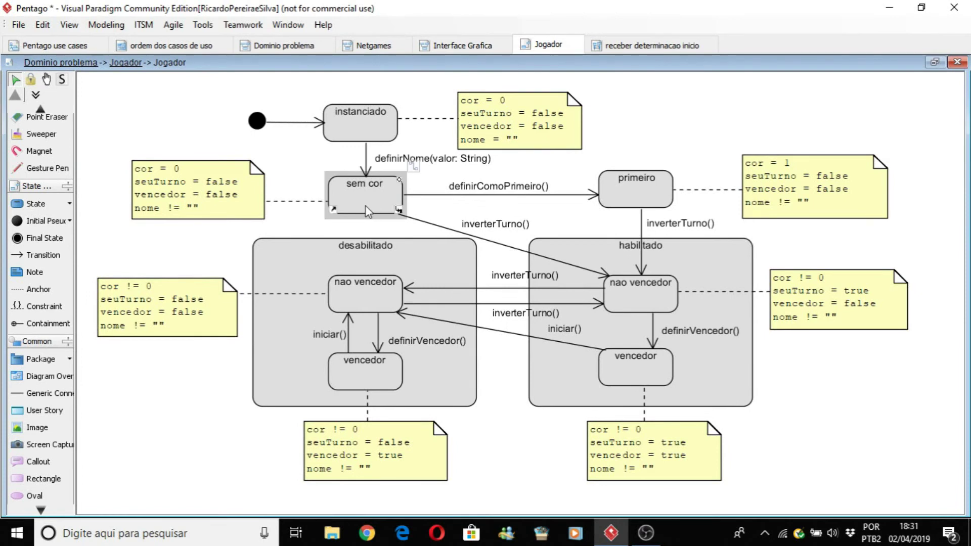
pyautogui.click(363, 123)
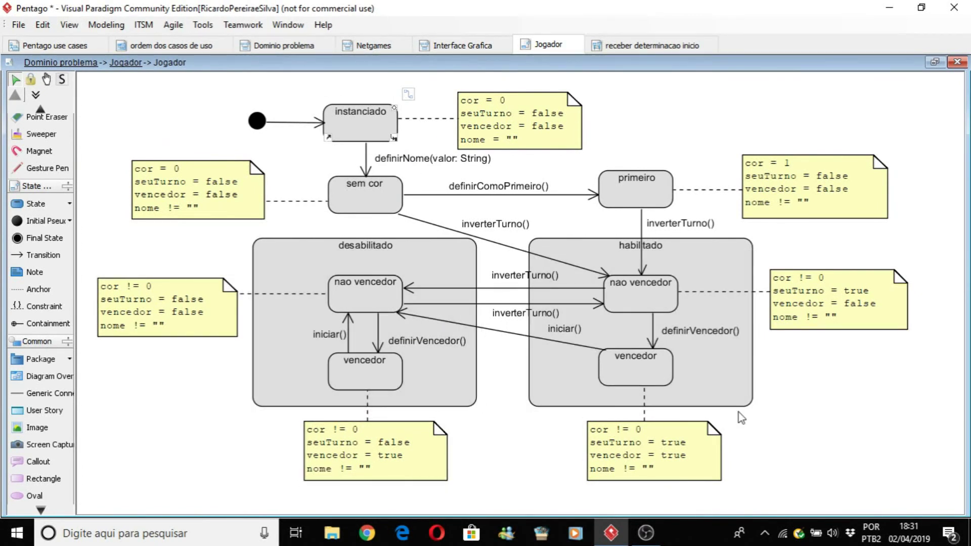
pyautogui.click(814, 431)
pyautogui.moveTo(718, 361); pyautogui.dragTo(719, 371)
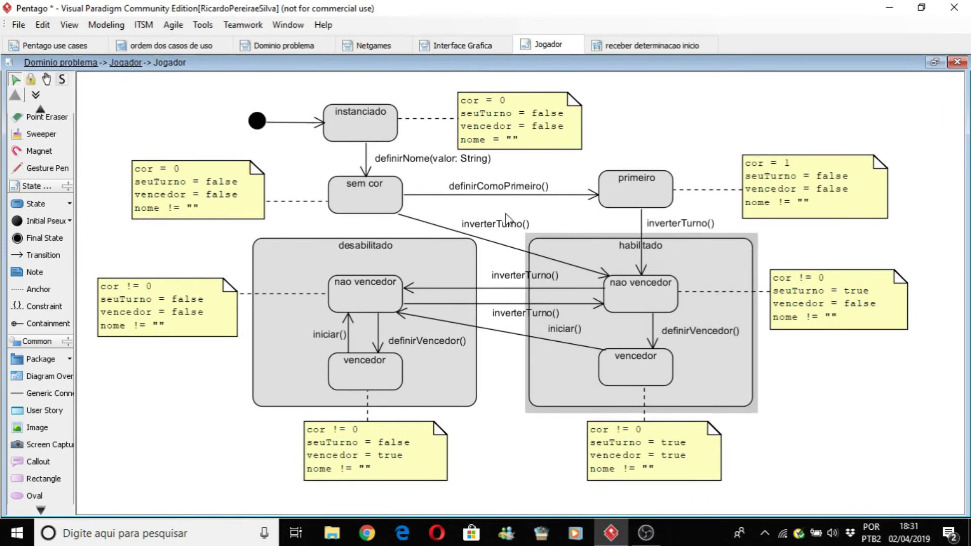
# Examine the attributes of the Jogador class in the "Dominio problema" class diagram, in particular the cor attribute.
pyautogui.click(289, 48)
pyautogui.click(775, 343)
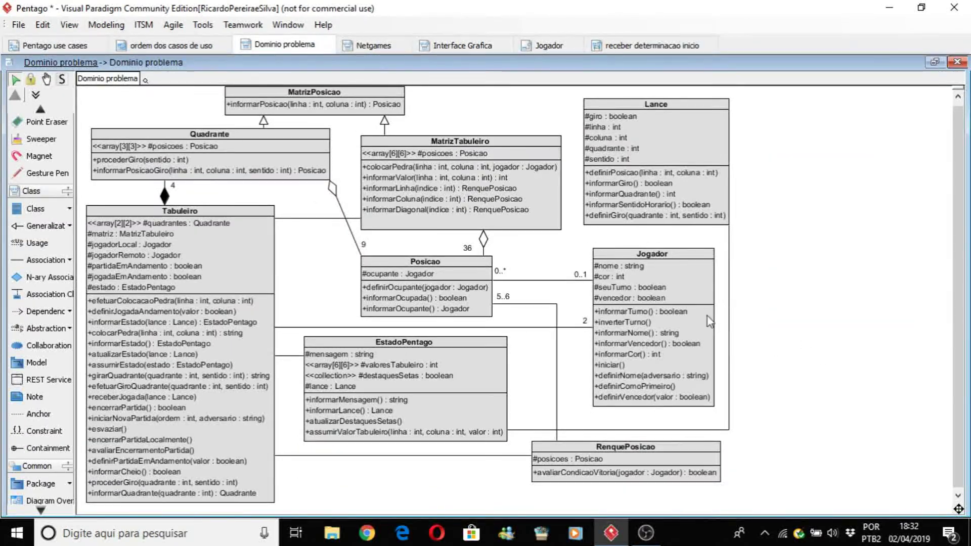
pyautogui.click(647, 304)
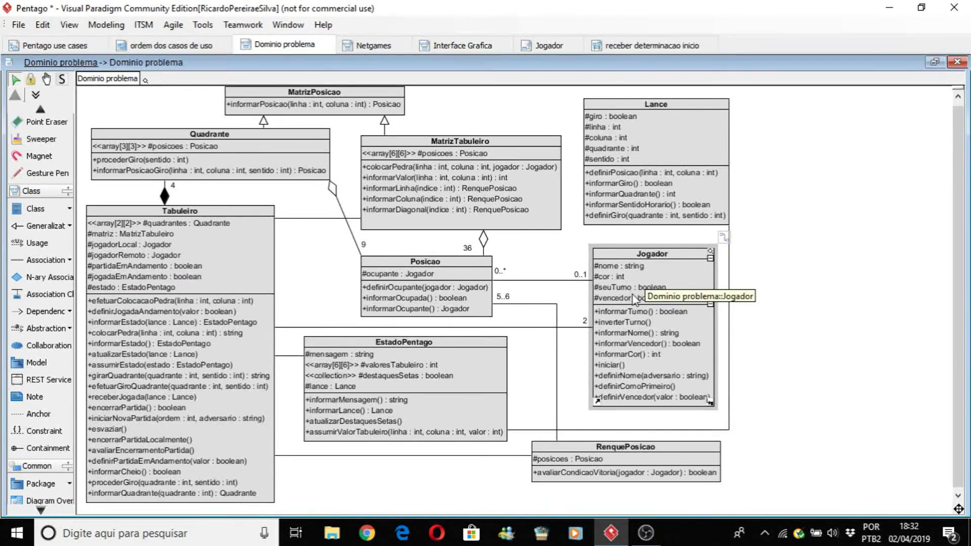
pyautogui.click(613, 279)
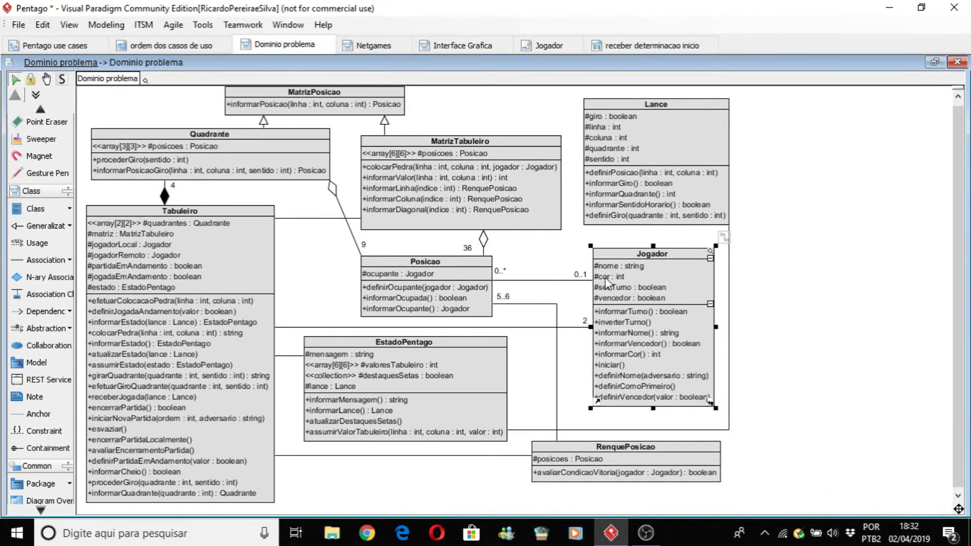
pyautogui.click(613, 279)
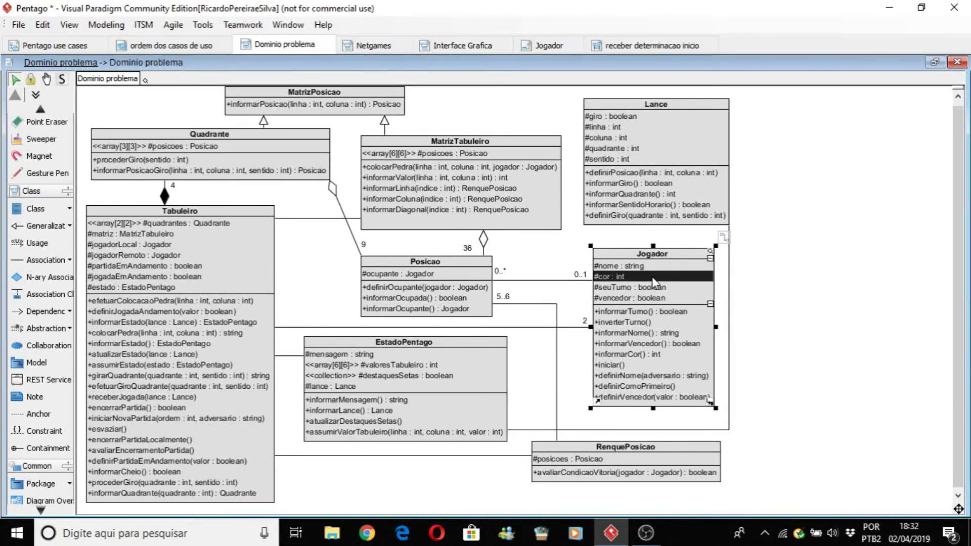
pyautogui.click(731, 237)
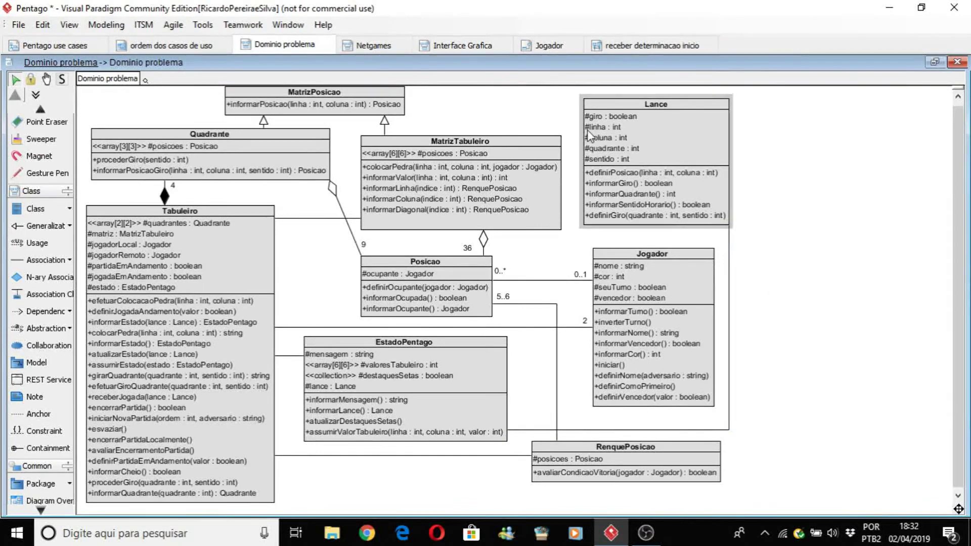
# In the Jogador state diagram, move the note attached to the "instanciado" state slightly up and to the left.
pyautogui.click(549, 46)
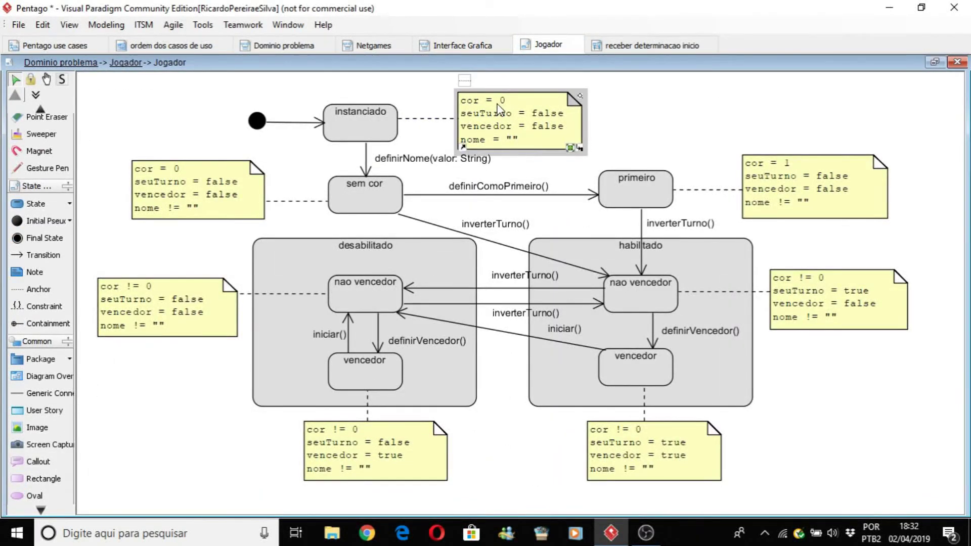
pyautogui.moveTo(504, 132); pyautogui.dragTo(500, 123)
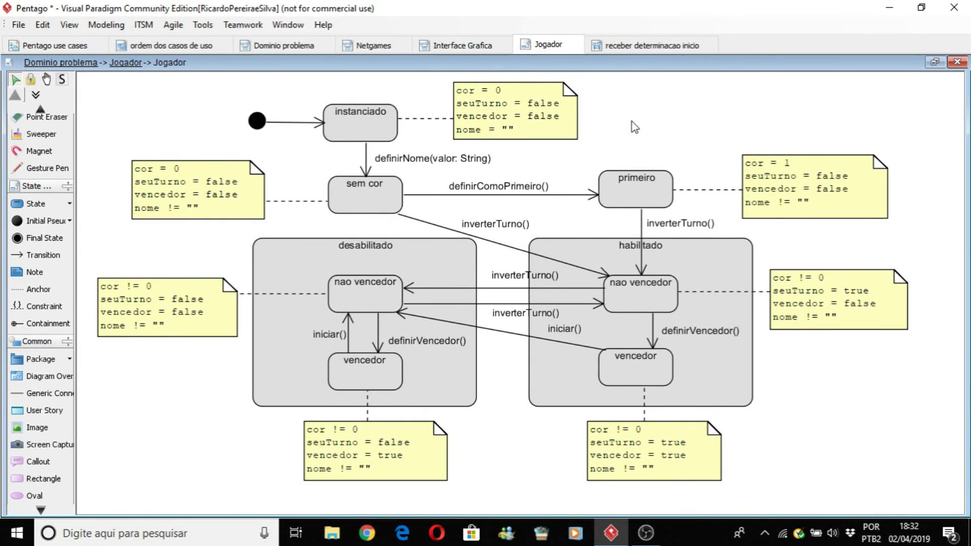
pyautogui.click(783, 165)
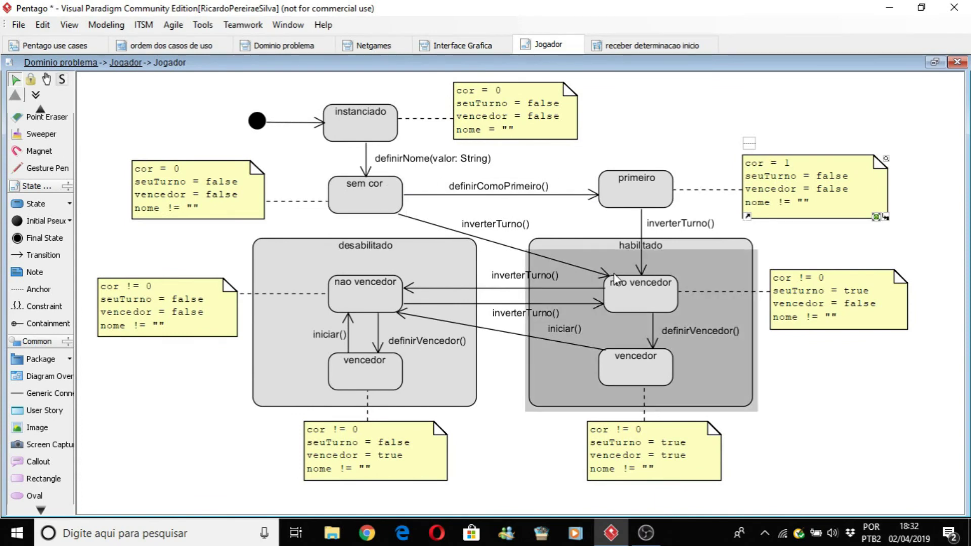
pyautogui.click(642, 293)
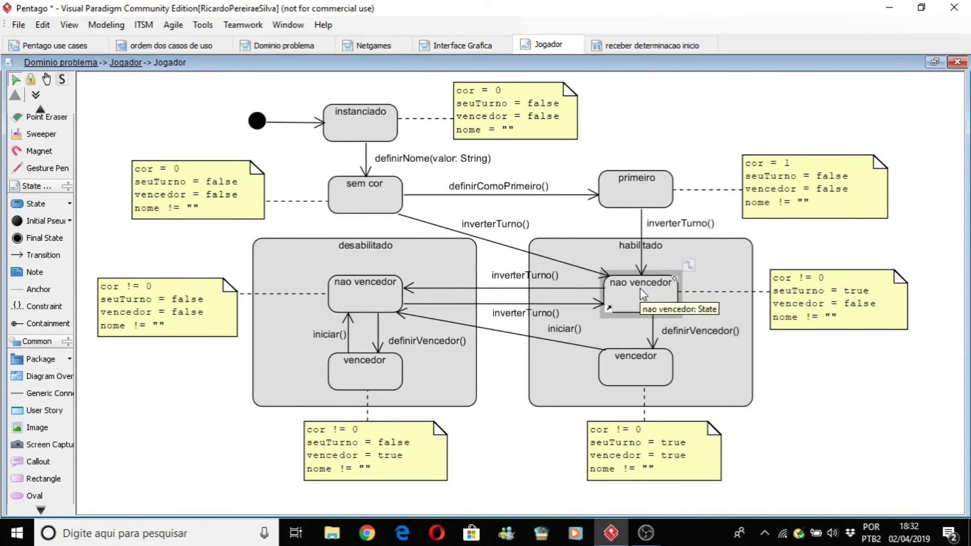
pyautogui.click(852, 442)
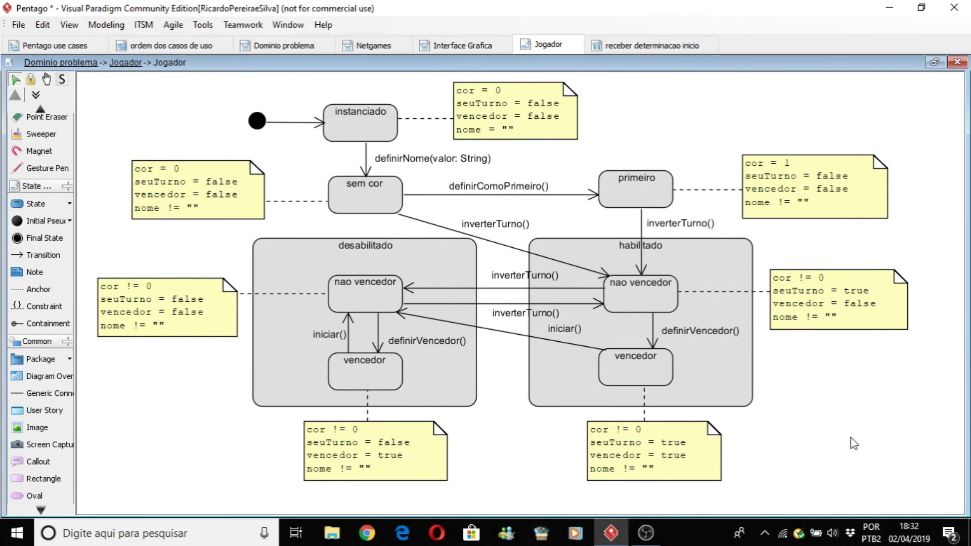